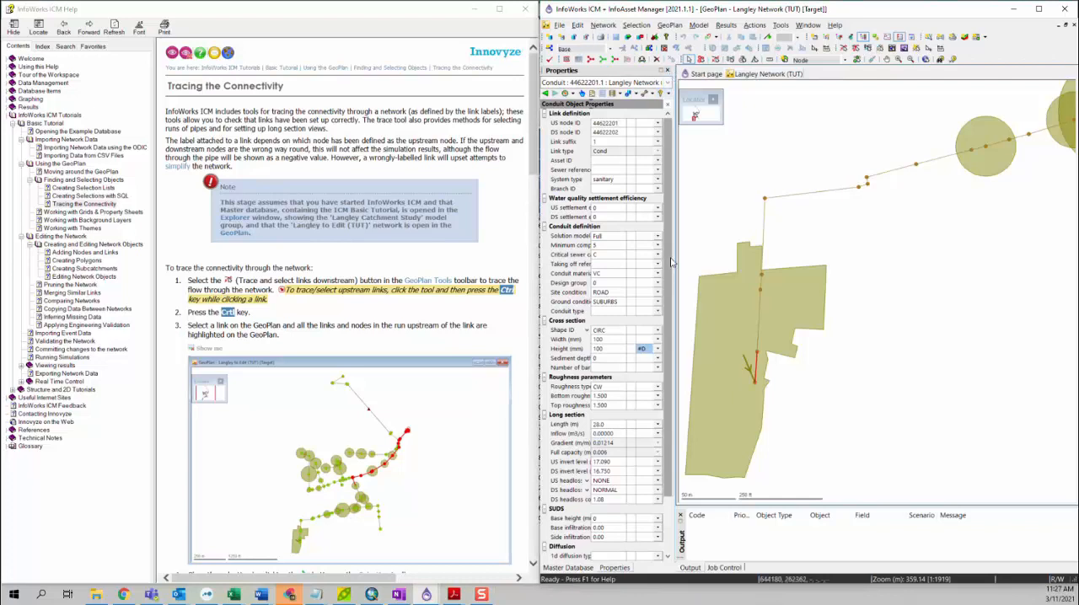
# Show the Master Database tree and check which toolbars are enabled
pyautogui.click(568, 567)
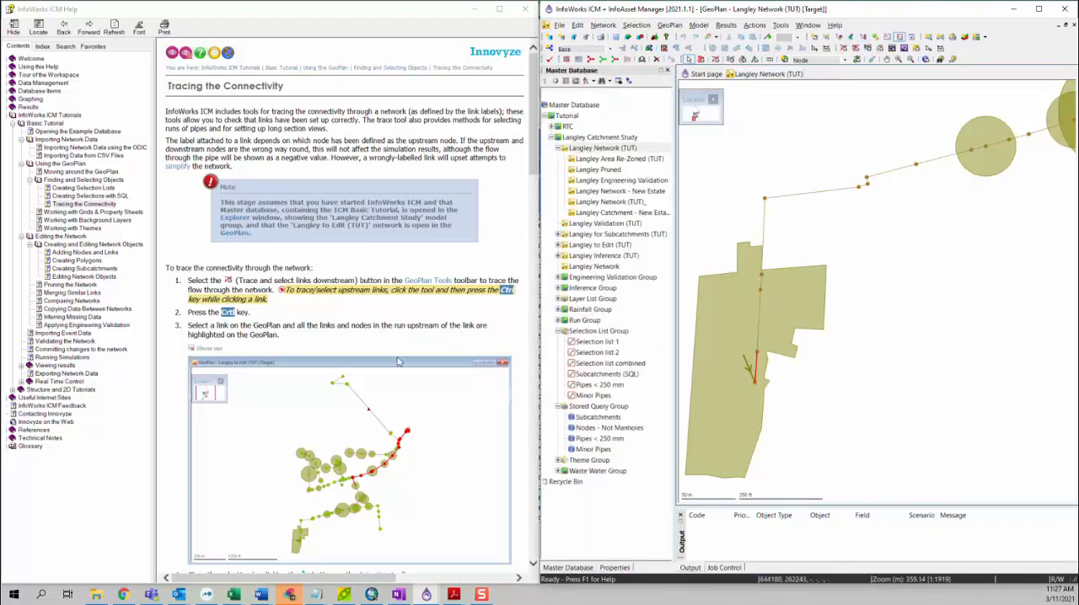
pyautogui.scroll(-3, 175, 280)
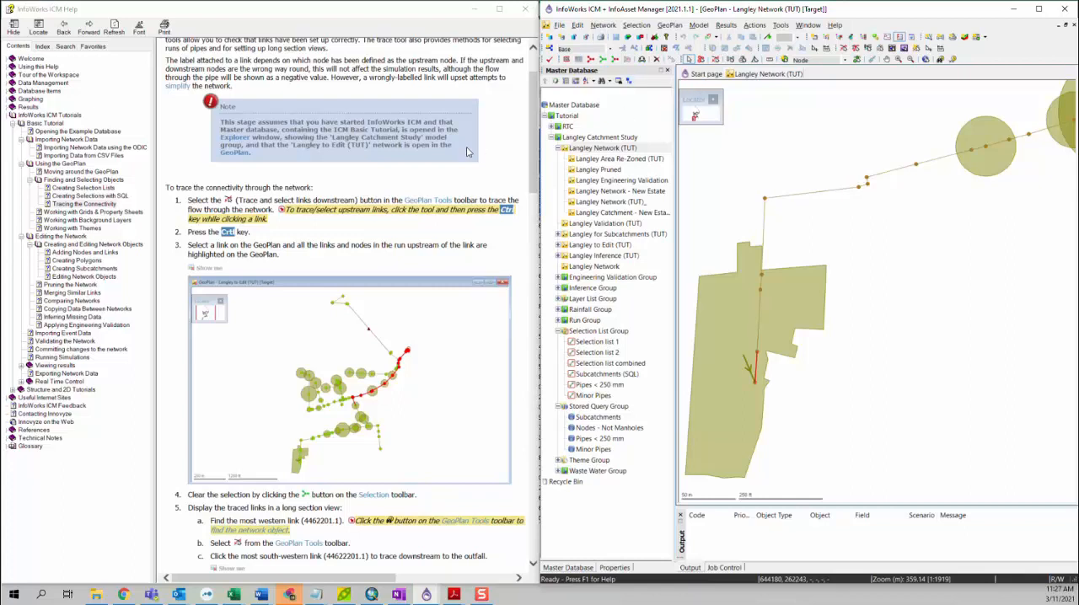
pyautogui.click(717, 60)
pyautogui.rightClick(1015, 49)
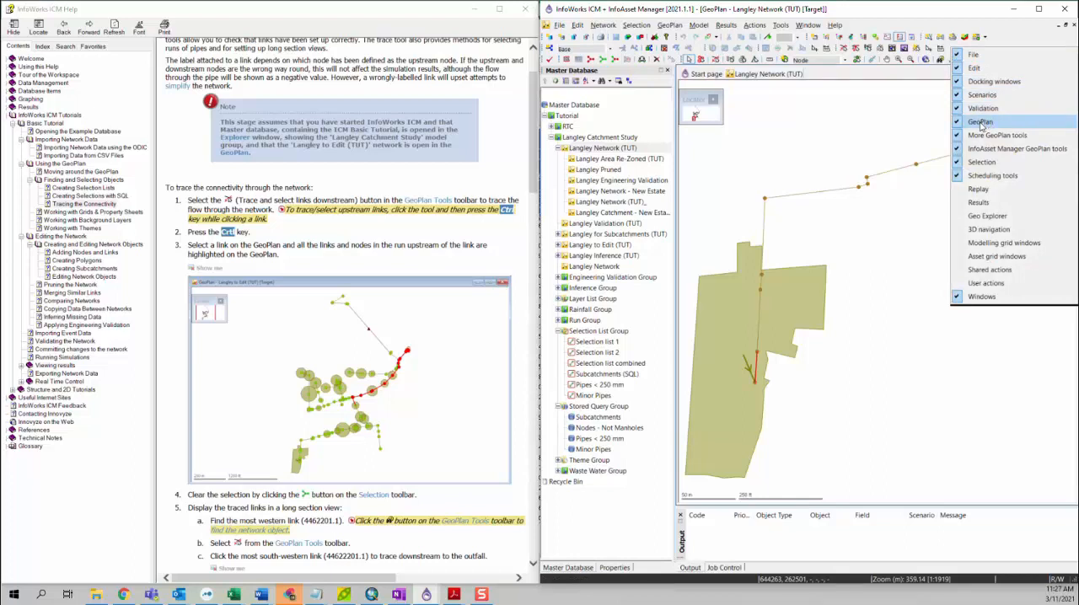
pyautogui.click(748, 109)
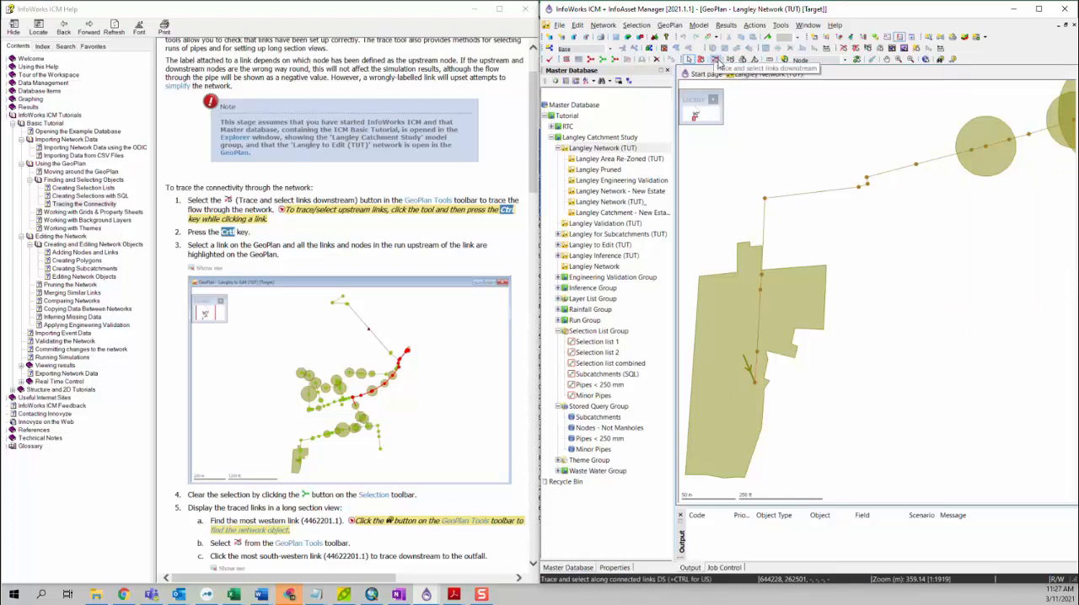
# Use the downstream trace tool in its upstream mode to select all links upstream of link DUM1.1
pyautogui.click(715, 60)
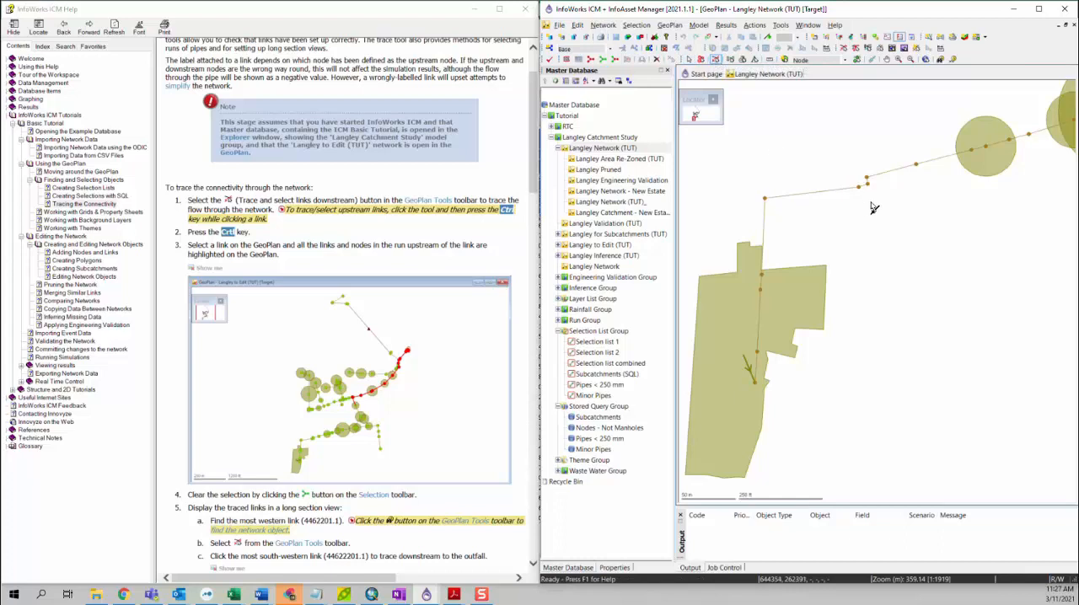
pyautogui.scroll(-3, 874, 208)
pyautogui.moveTo(914, 210); pyautogui.dragTo(714, 330)
pyautogui.scroll(-3, 758, 312)
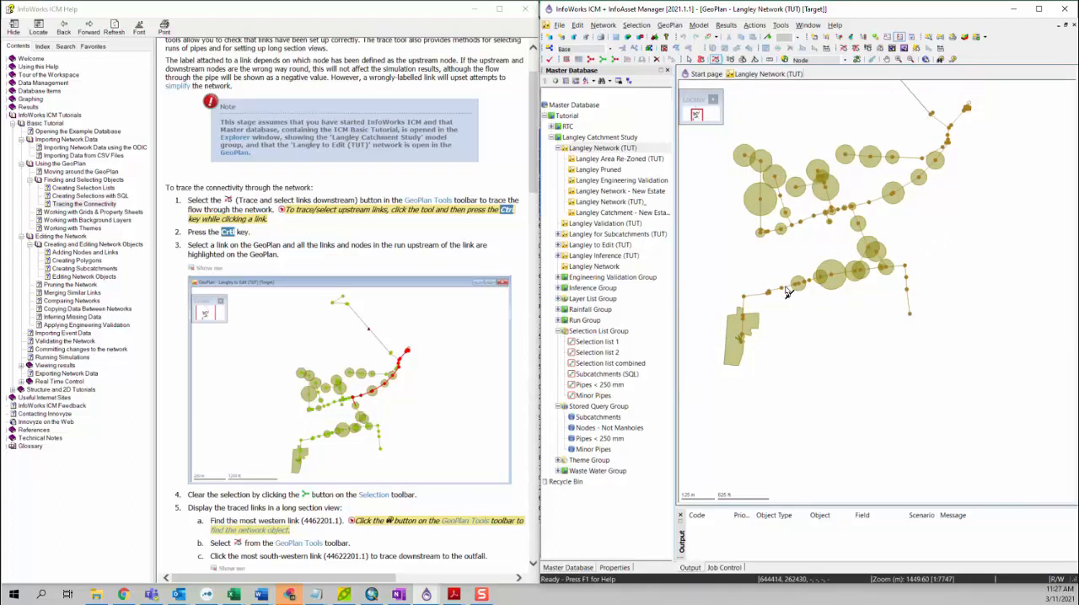
pyautogui.scroll(3, 785, 291)
pyautogui.click(785, 291)
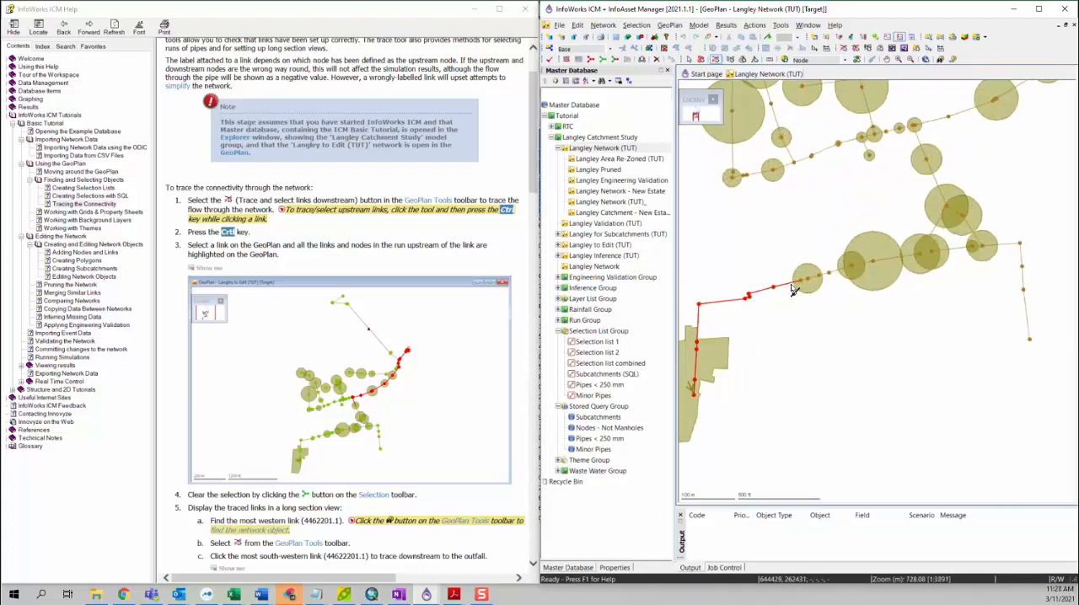
pyautogui.scroll(-3, 777, 306)
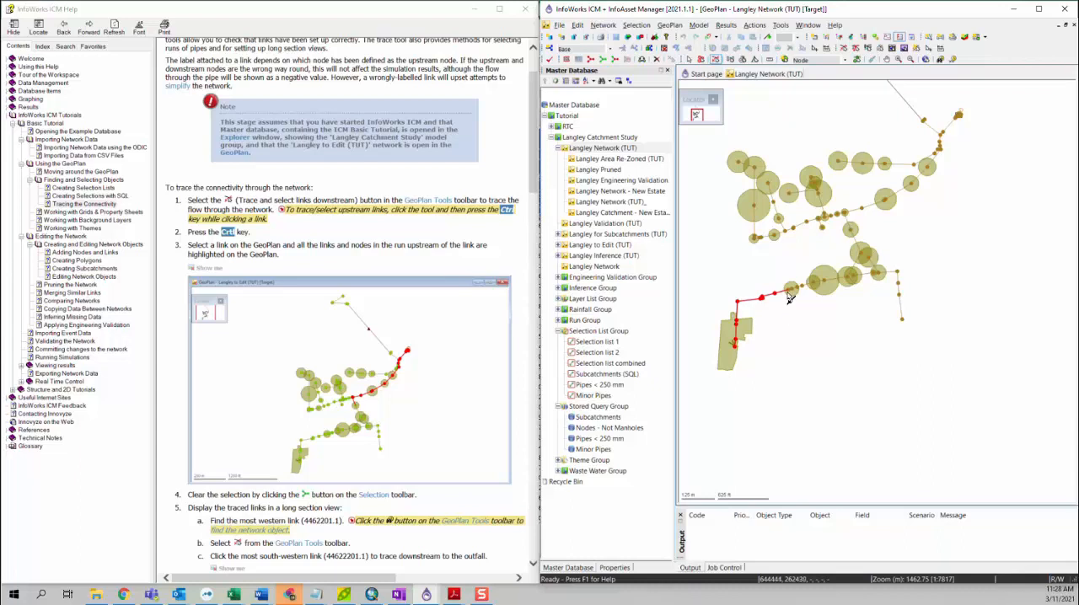
# Clear the selection and select the links upstream of link DUM1.1 with the dedicated upstream trace tool
pyautogui.click(716, 60)
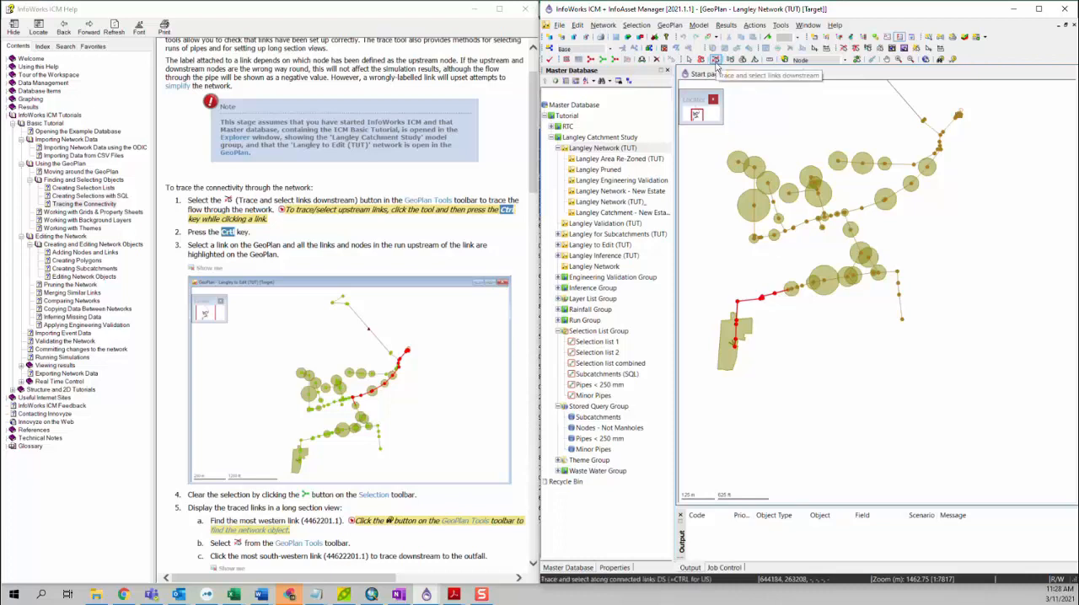
pyautogui.click(714, 61)
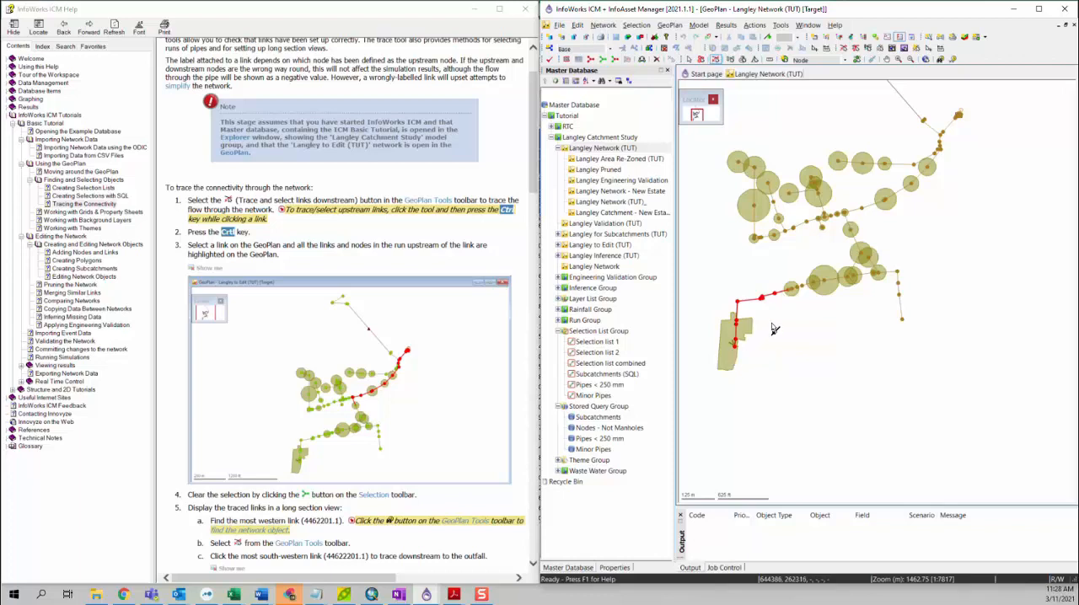
pyautogui.click(843, 51)
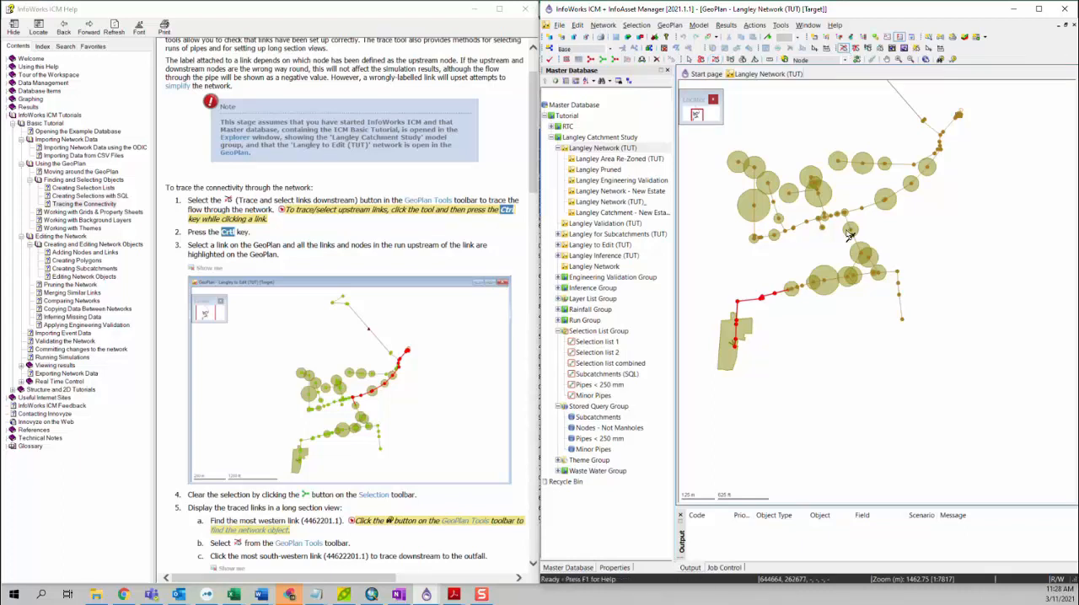
pyautogui.click(792, 331)
pyautogui.moveTo(785, 297)
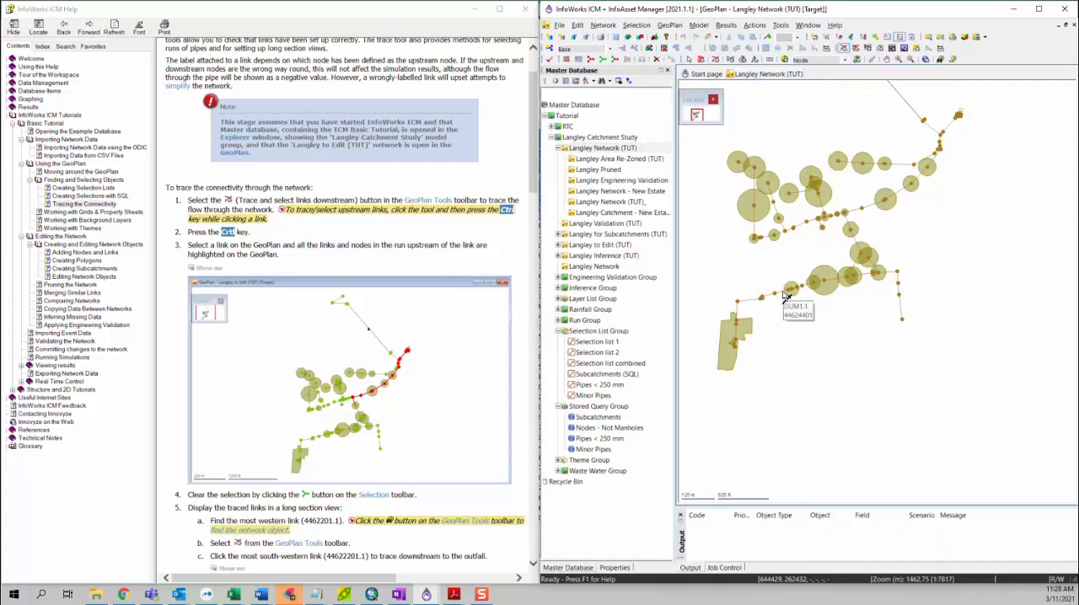
pyautogui.click(785, 297)
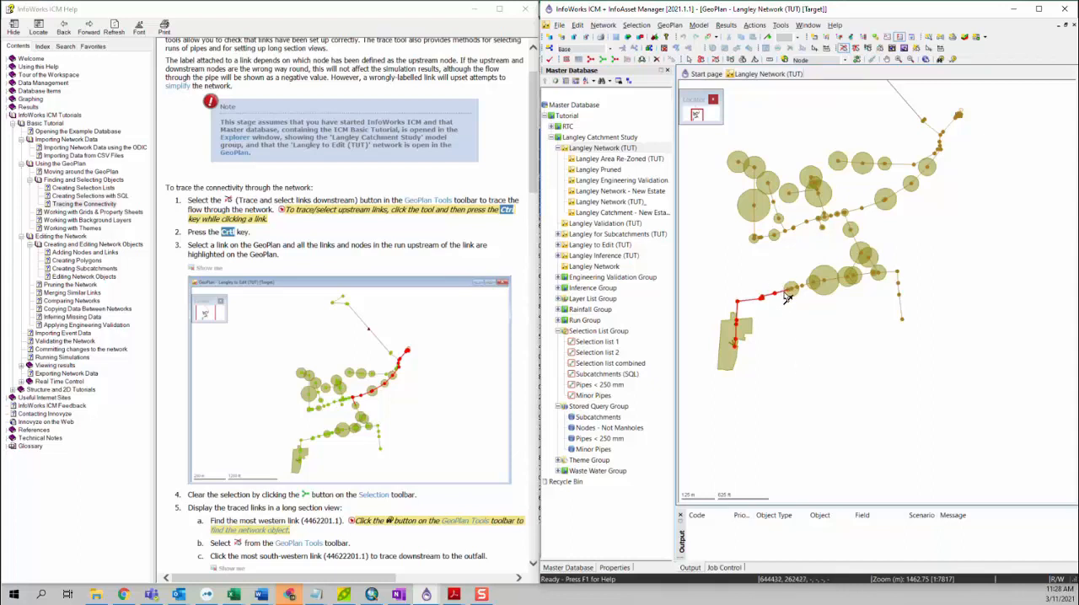
pyautogui.moveTo(788, 299)
# Activate the downstream trace tool and clear the traced selection on the GeoPlan
pyautogui.scroll(-3, 463, 300)
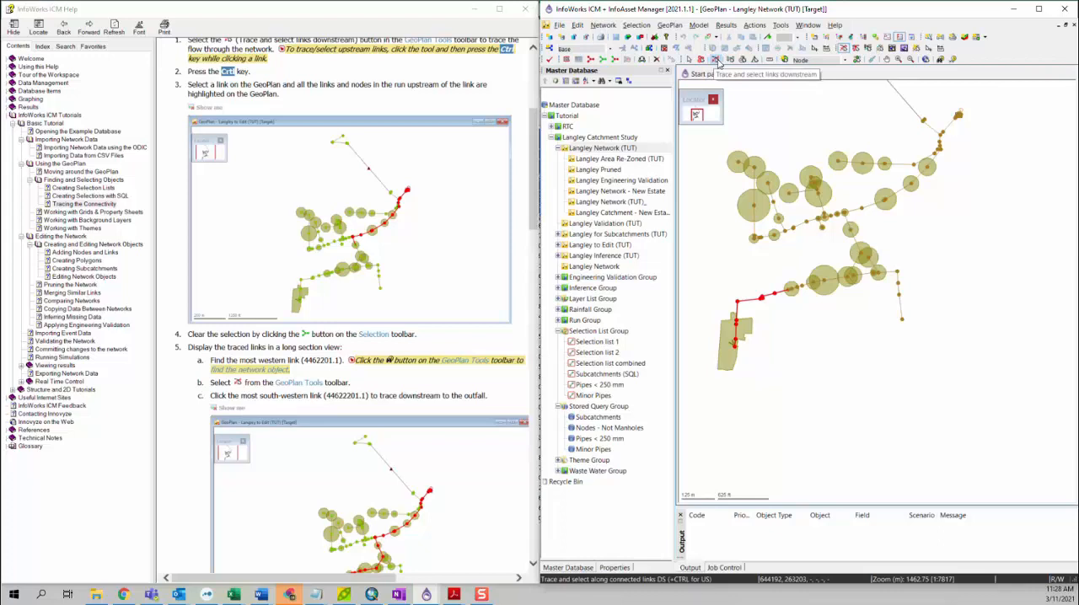
pyautogui.click(716, 61)
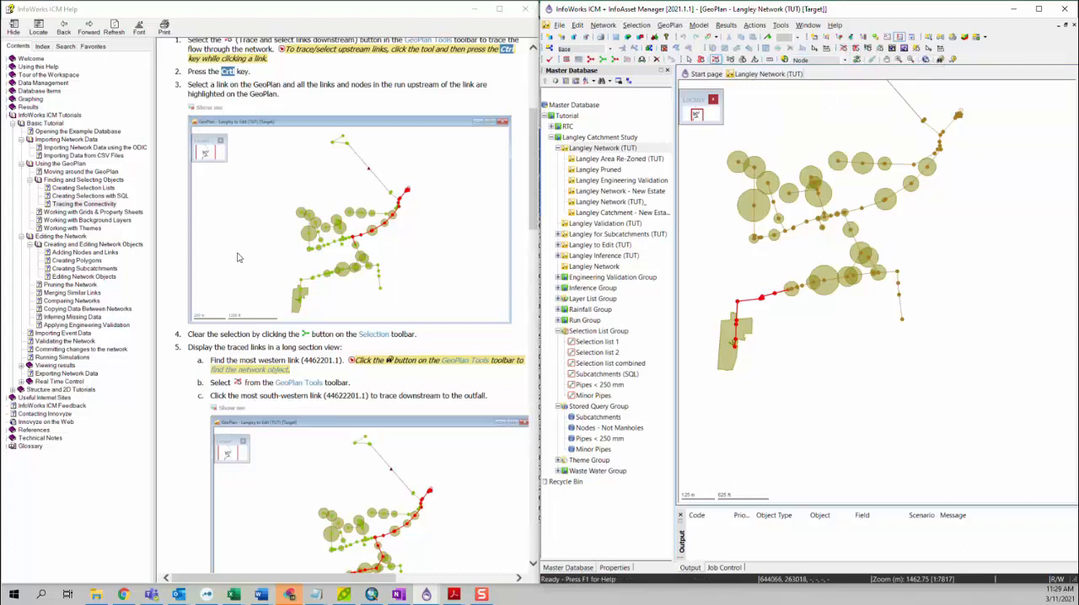
pyautogui.click(603, 66)
# Find the most south-western link, 44622201.1, on the GeoPlan and open its properties
pyautogui.scroll(-2, 261, 341)
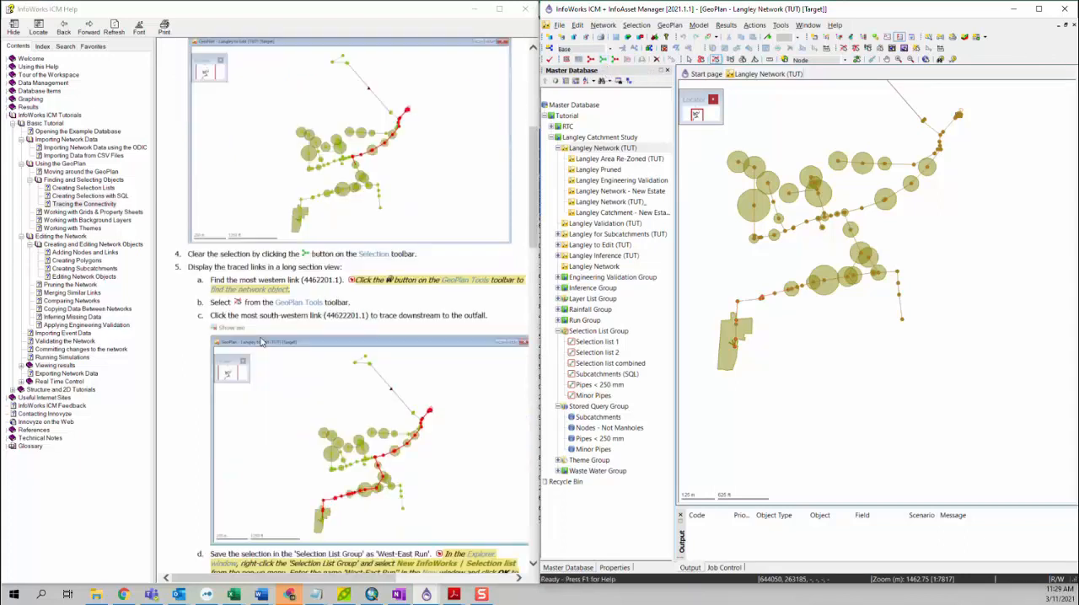
pyautogui.scroll(-2, 213, 299)
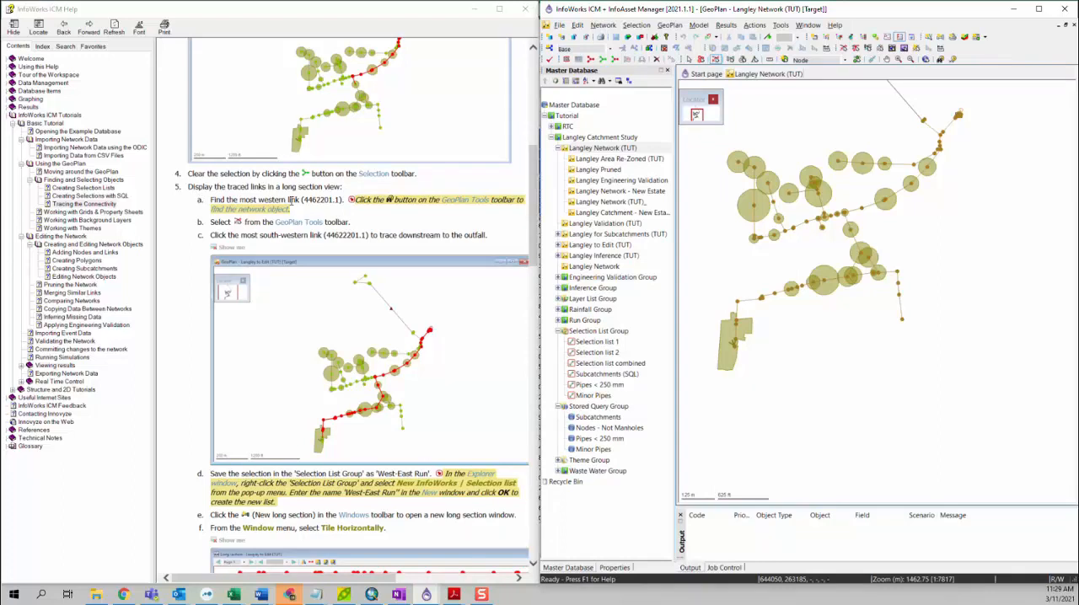
pyautogui.scroll(2, 738, 346)
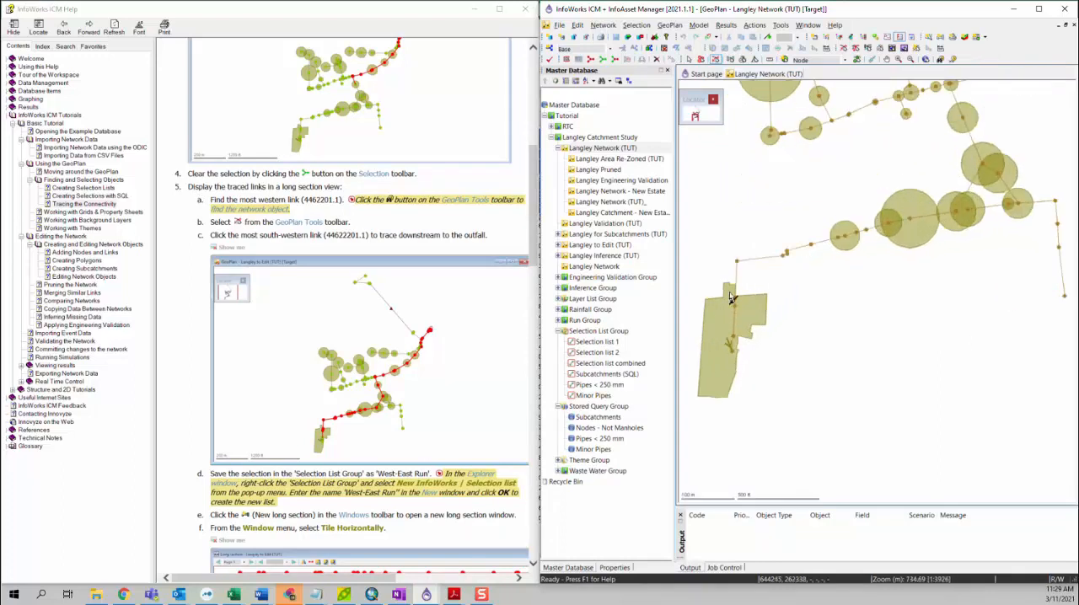
pyautogui.click(690, 59)
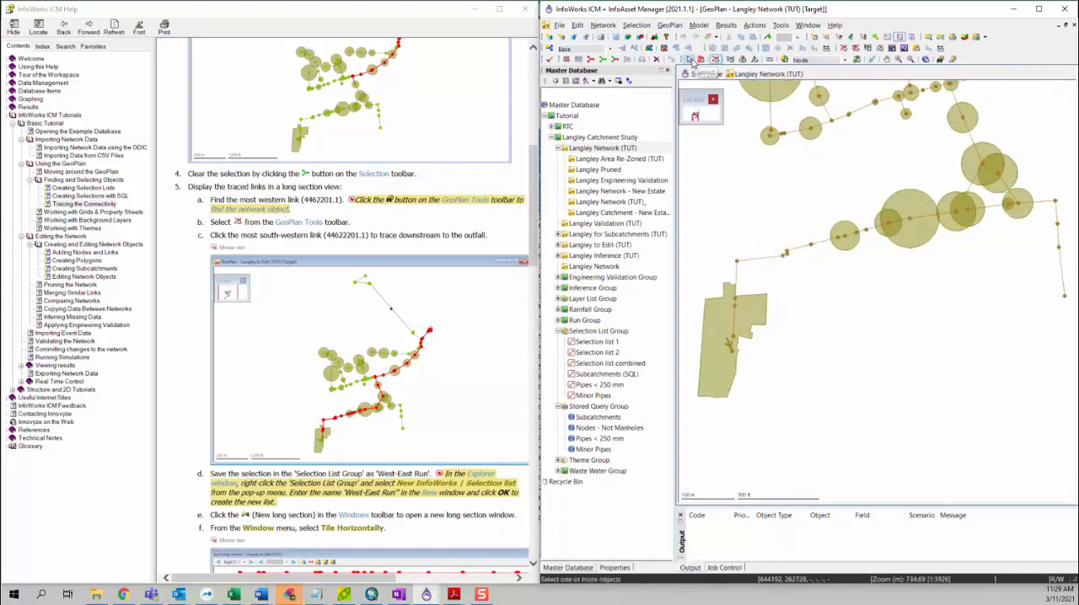
pyautogui.doubleClick(731, 346)
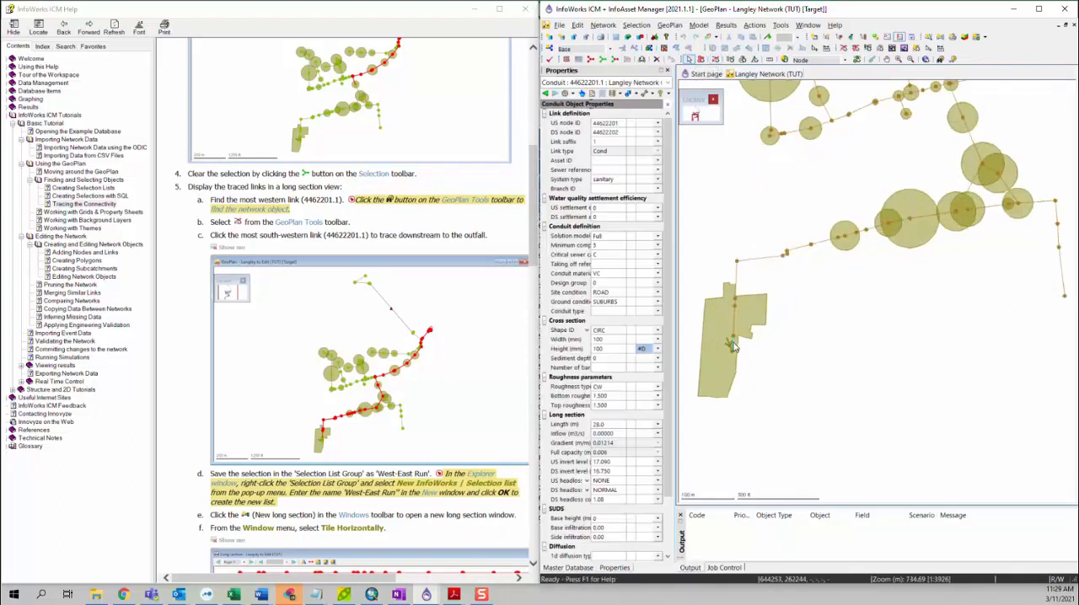
# Trace and select all links downstream from link 44622201.1 to the outfall
pyautogui.click(715, 61)
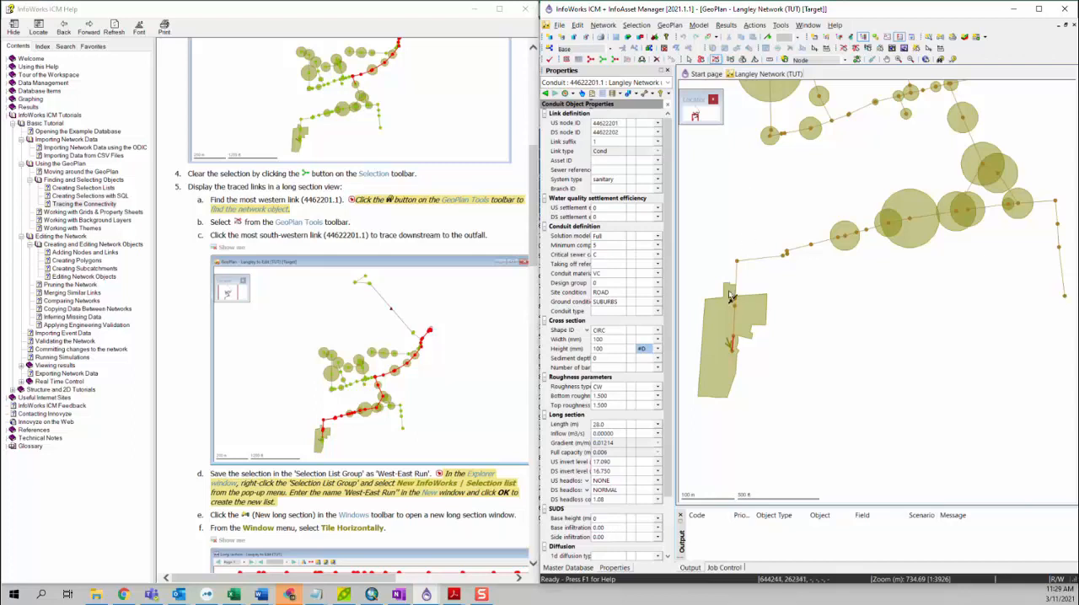
pyautogui.click(733, 348)
pyautogui.scroll(-2, 835, 319)
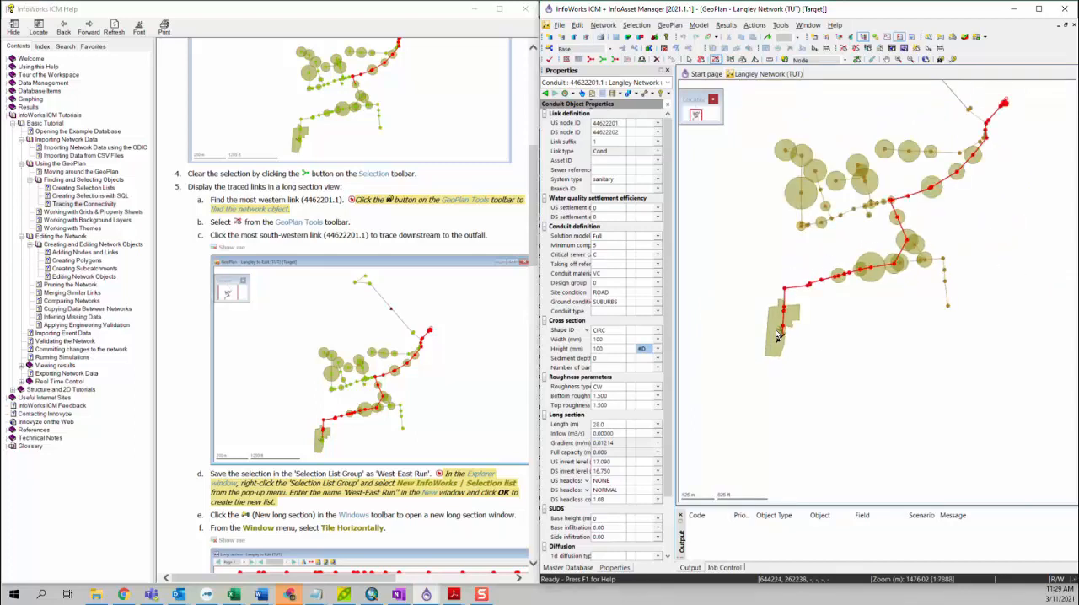
pyautogui.scroll(2, 785, 321)
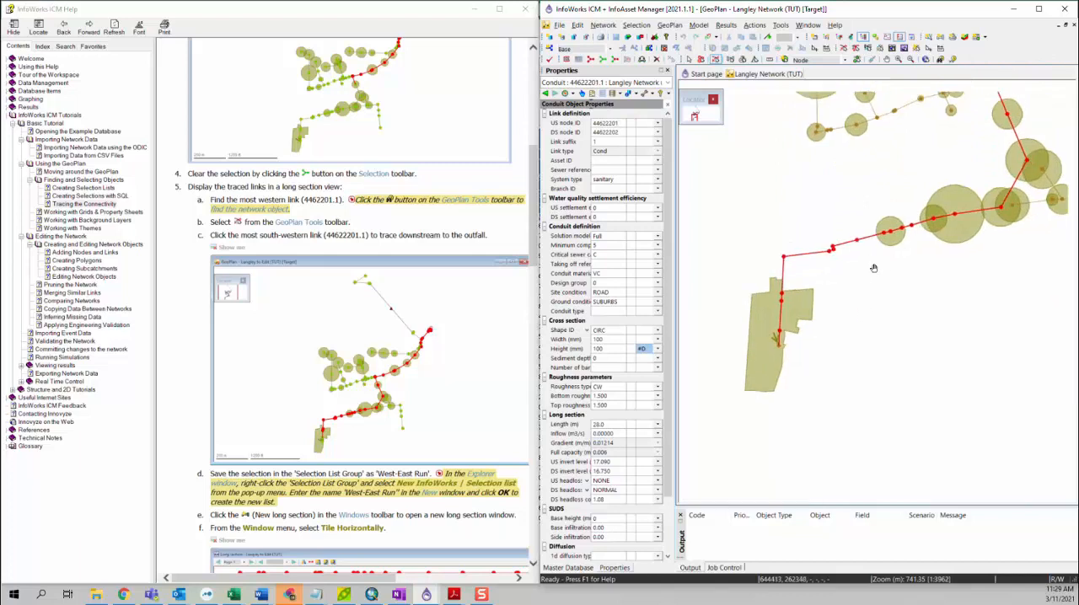
pyautogui.scroll(-4, 809, 346)
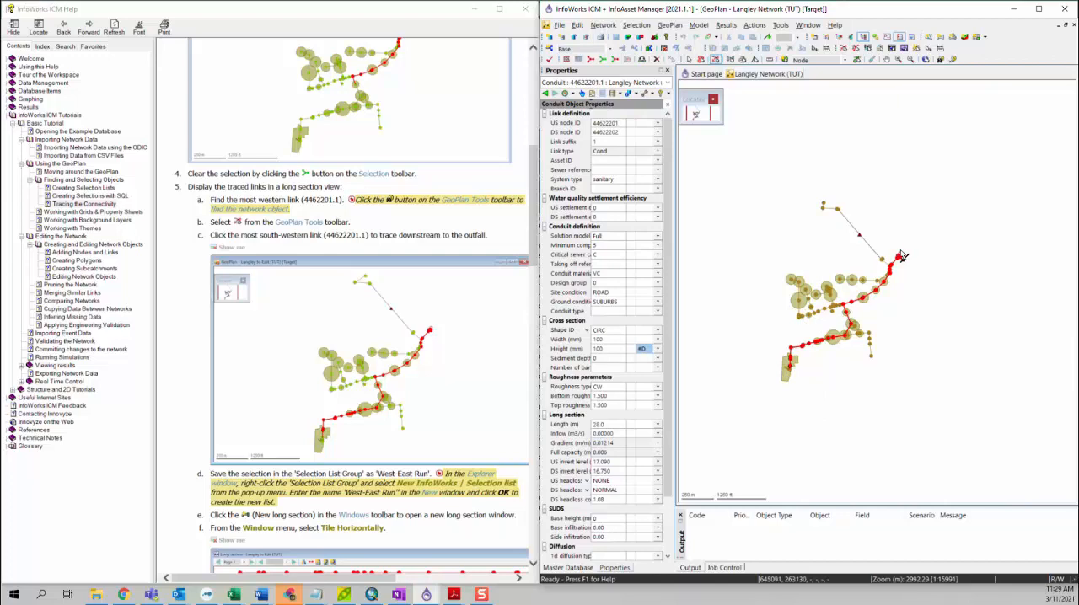
# Start a new InfoWorks selection list in the Selection List Group of the Master Database
pyautogui.scroll(-2, 416, 435)
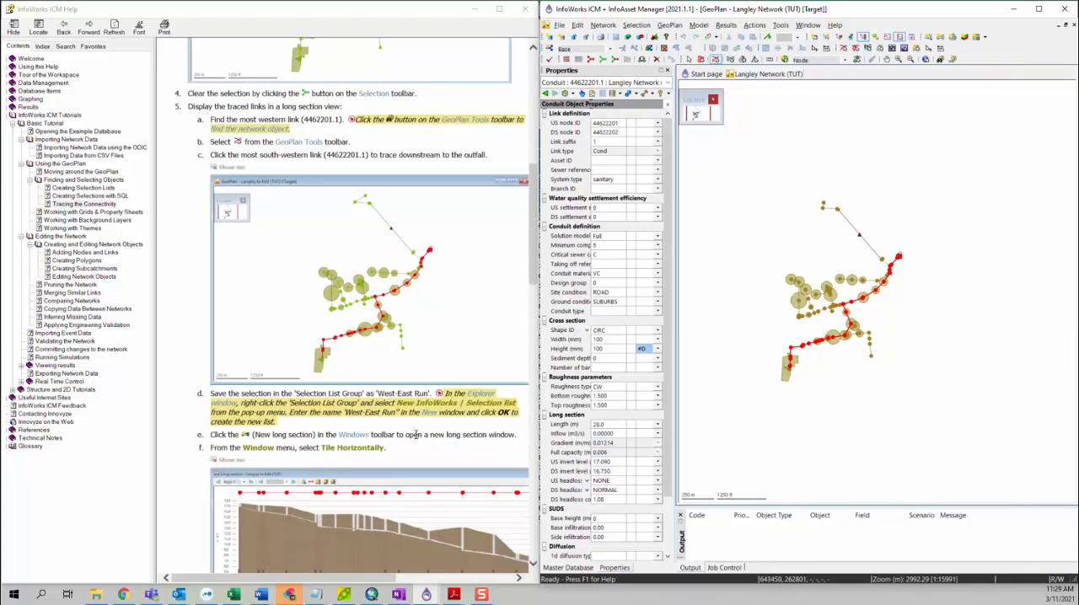
pyautogui.scroll(-4, 416, 435)
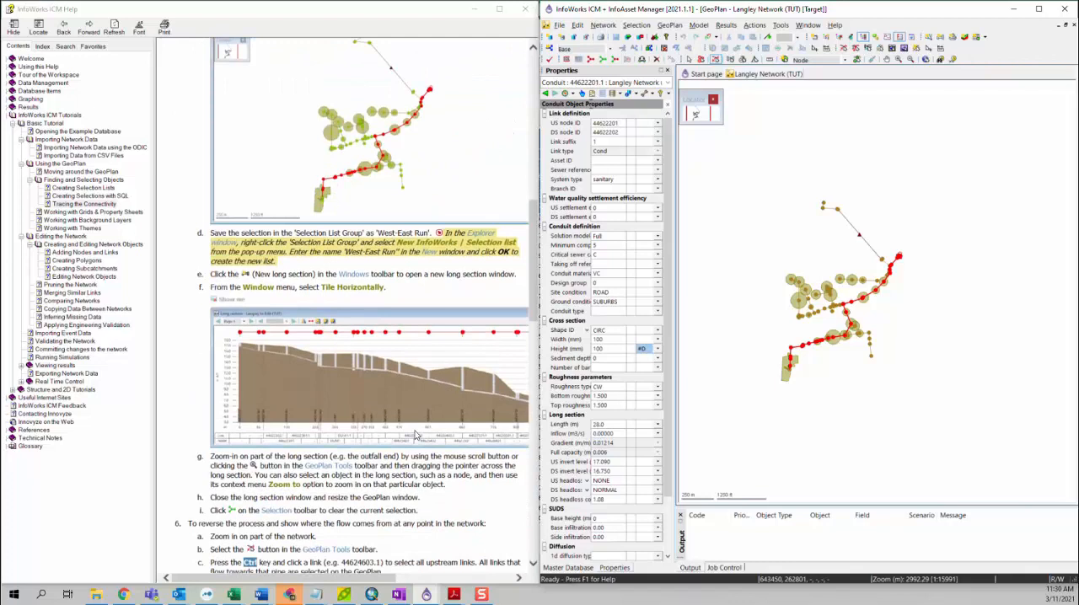
pyautogui.click(573, 568)
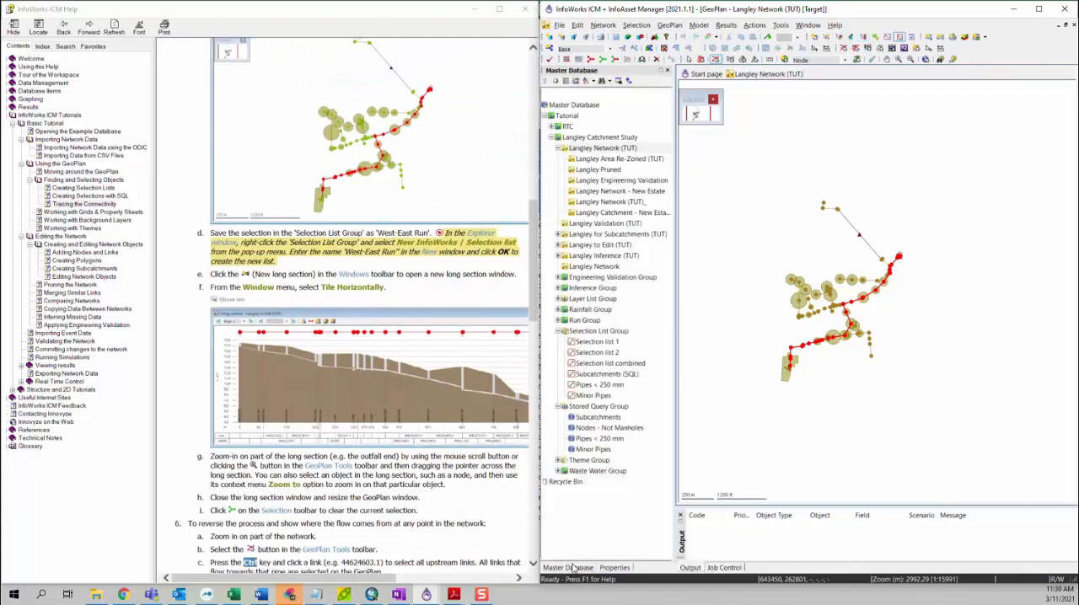
pyautogui.rightClick(582, 334)
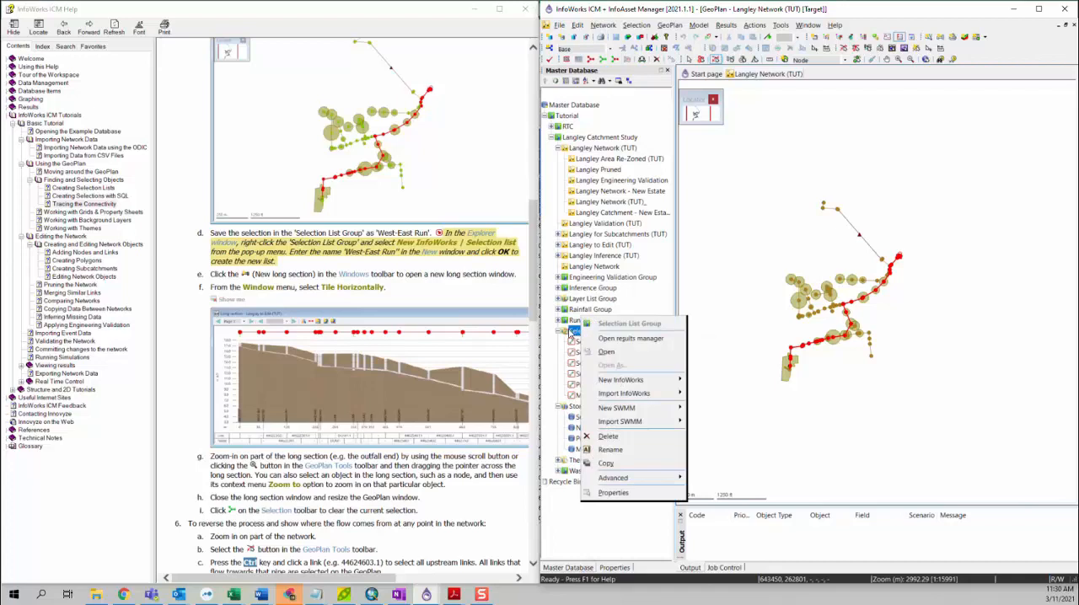
pyautogui.rightClick(563, 332)
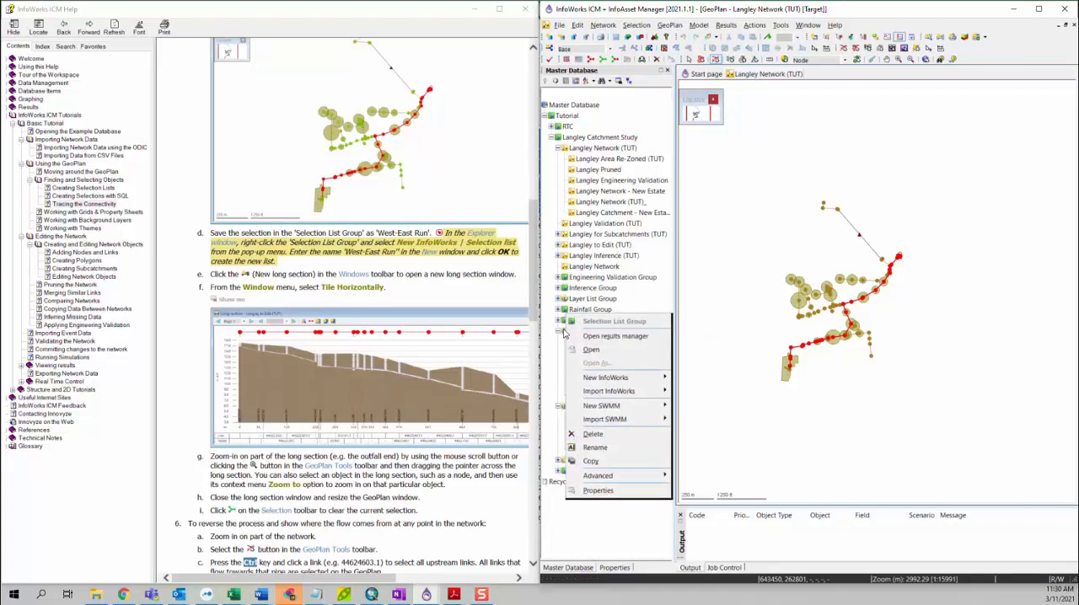
pyautogui.rightClick(562, 334)
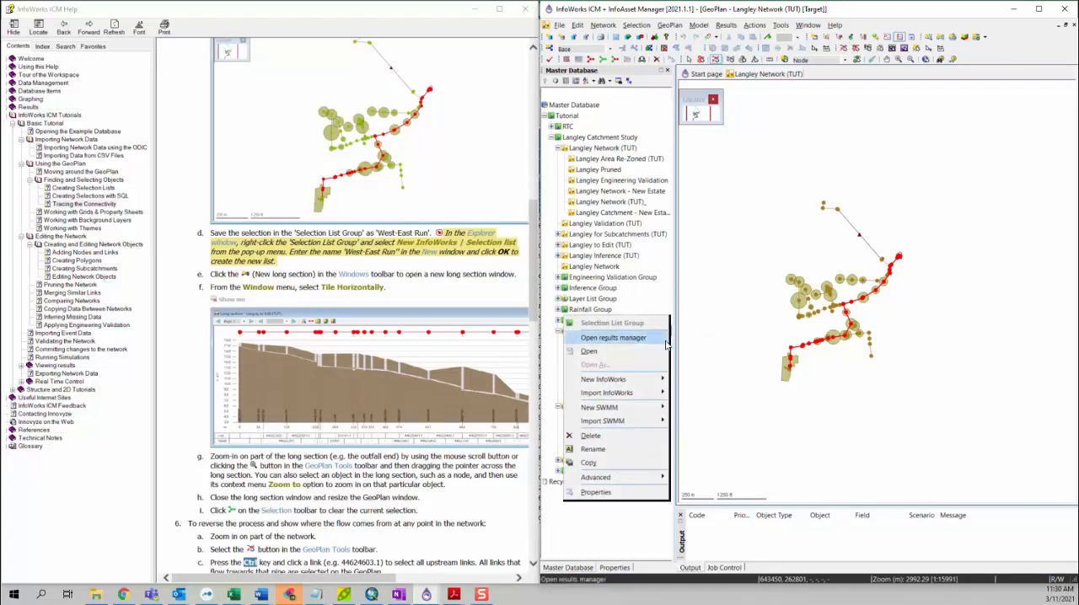
pyautogui.moveTo(649, 380)
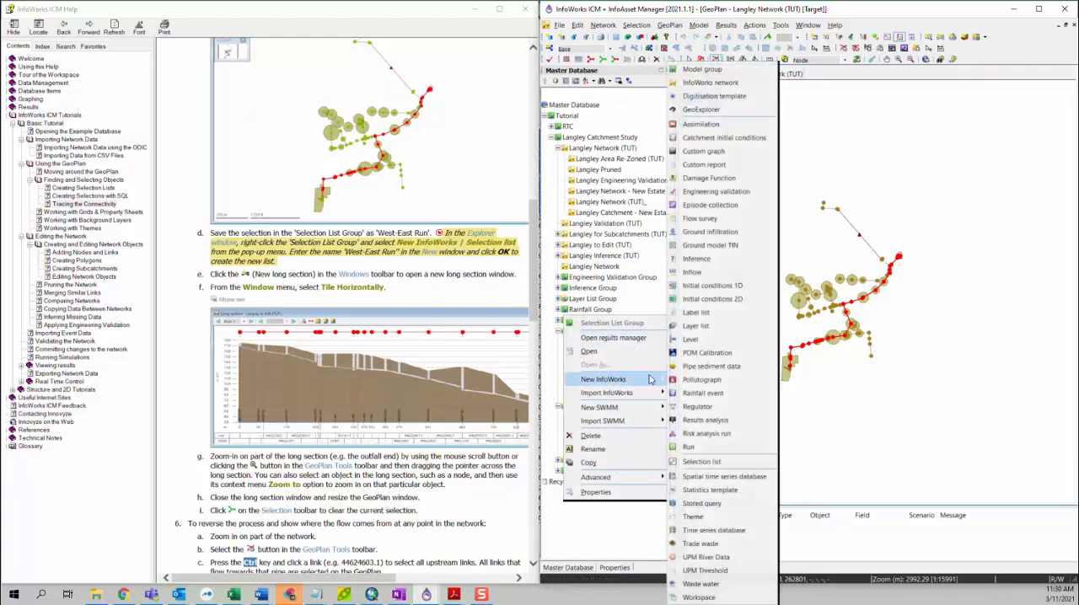
pyautogui.click(701, 462)
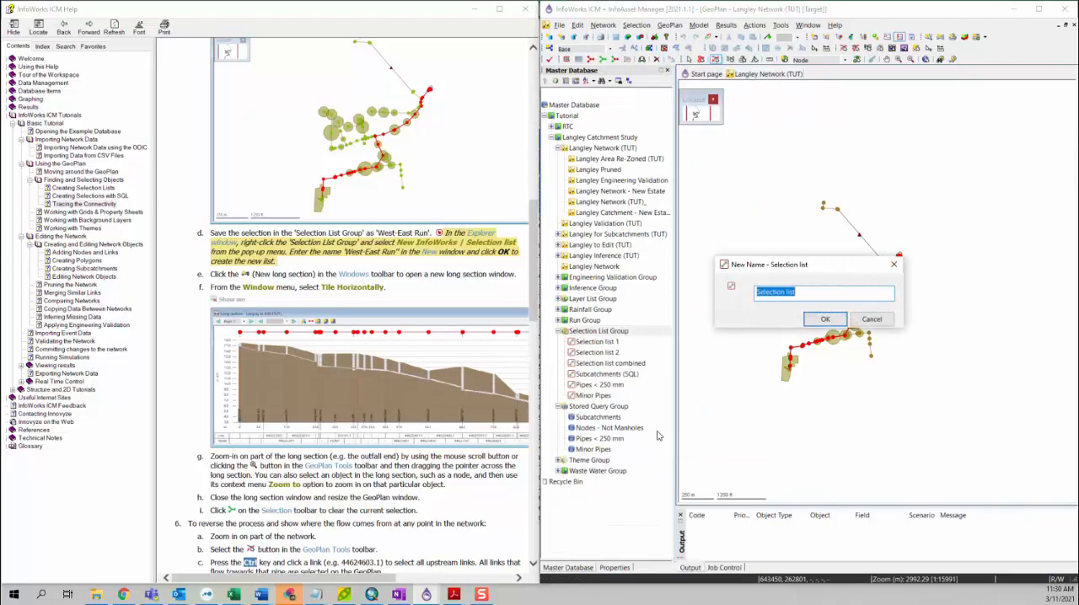
# Name the new selection list West-East Run, without the quotation marks, and create it
pyautogui.moveTo(377, 232); pyautogui.dragTo(430, 238)
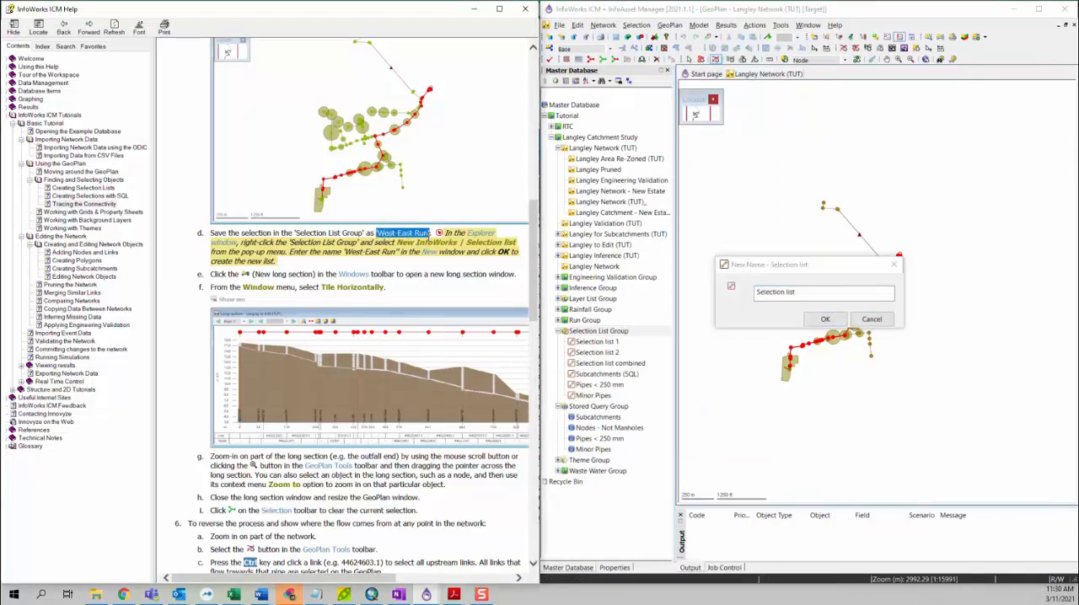
pyautogui.click(783, 287)
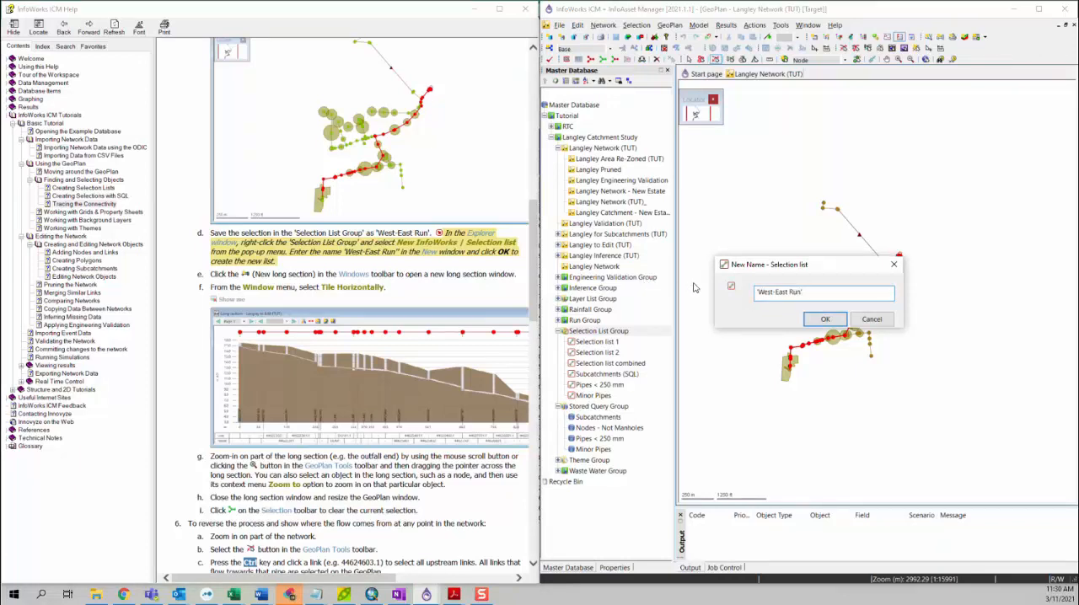
pyautogui.press('Left')
pyautogui.press('Left')
pyautogui.press('Left')
pyautogui.press('Left')
pyautogui.press('Left')
pyautogui.press('Left')
pyautogui.press('Left')
pyautogui.press('Left')
pyautogui.press('Left')
pyautogui.click(830, 322)
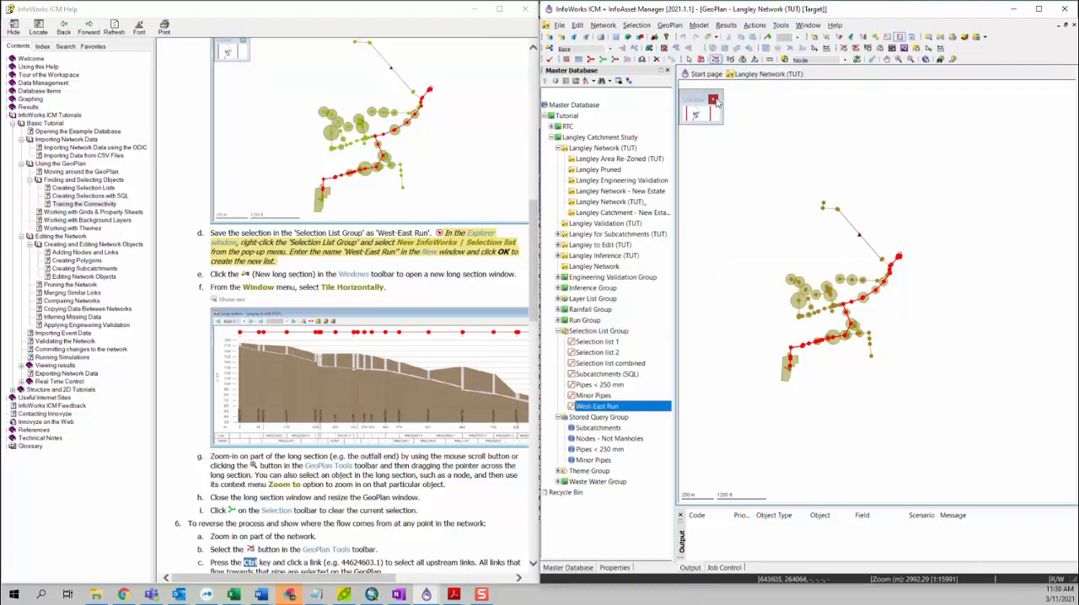
# Open a new long section of the selected West-East run and look over its outfall end
pyautogui.click(941, 39)
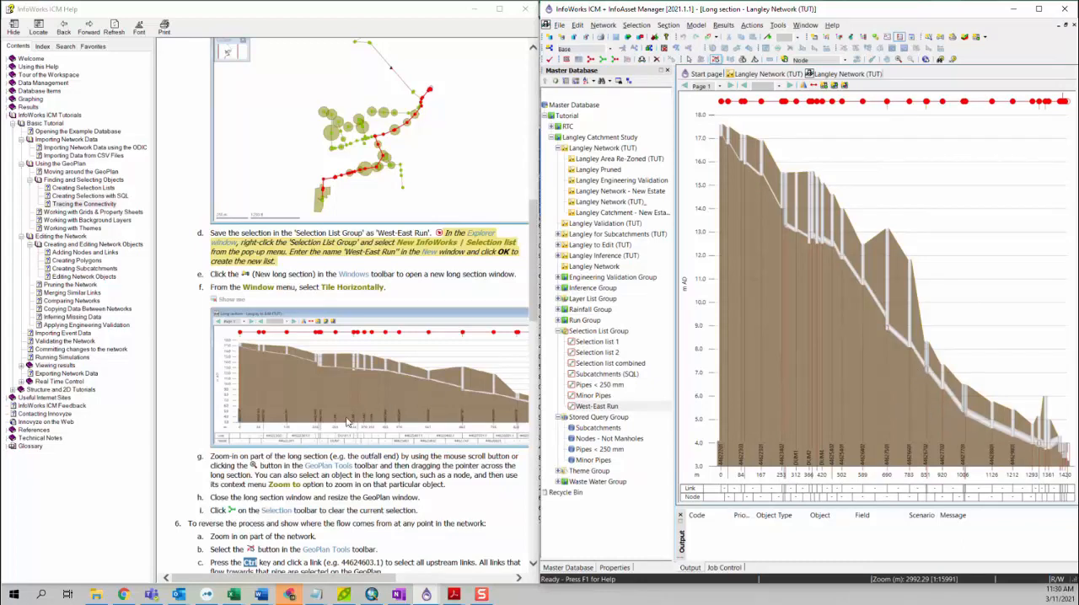
pyautogui.scroll(-6, 337, 452)
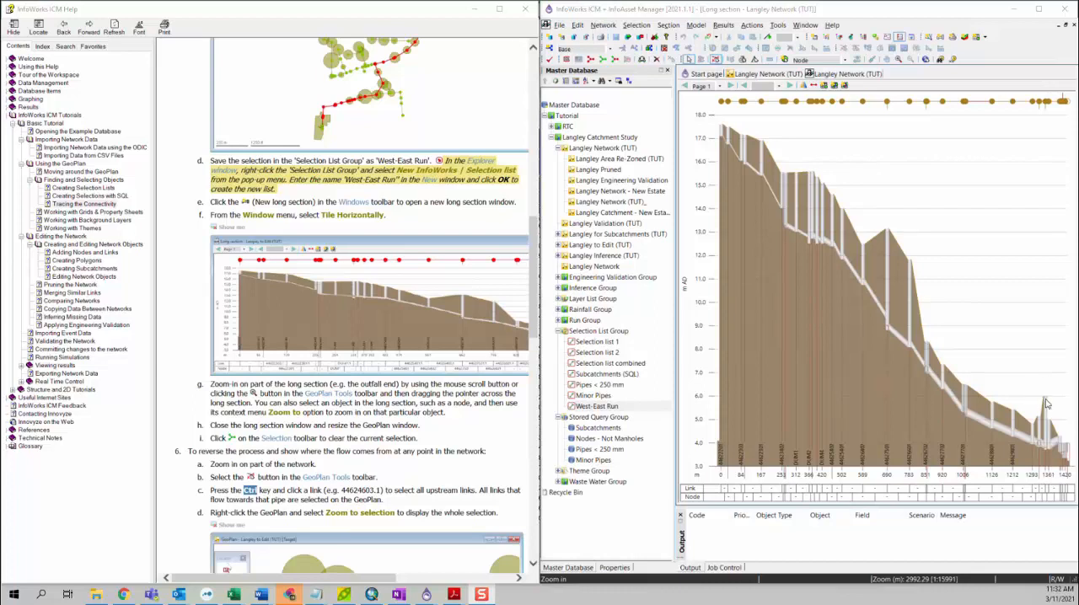
pyautogui.scroll(2, 1047, 418)
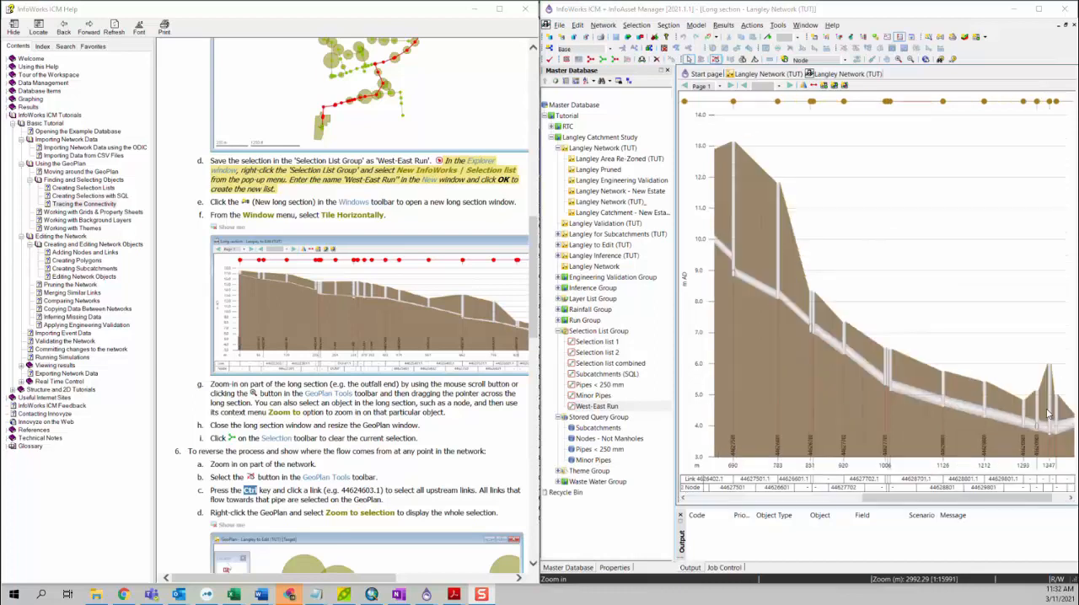
pyautogui.scroll(-2, 1046, 418)
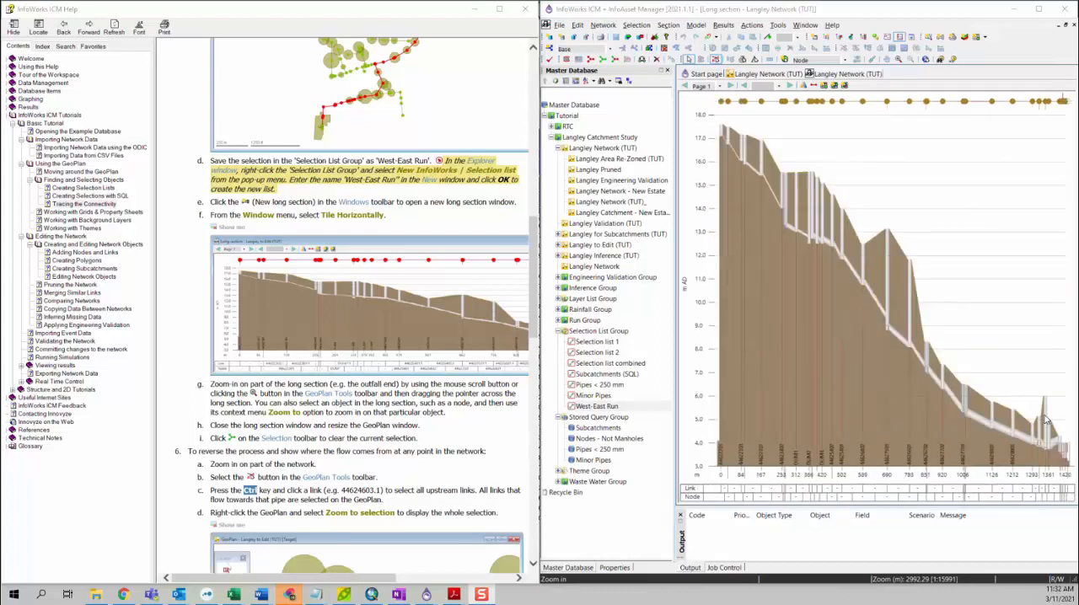
pyautogui.scroll(2, 1046, 418)
pyautogui.scroll(-2, 1046, 418)
# Use the zoom tool to enlarge the outfall end of the long section, and return to the full profile
pyautogui.click(898, 60)
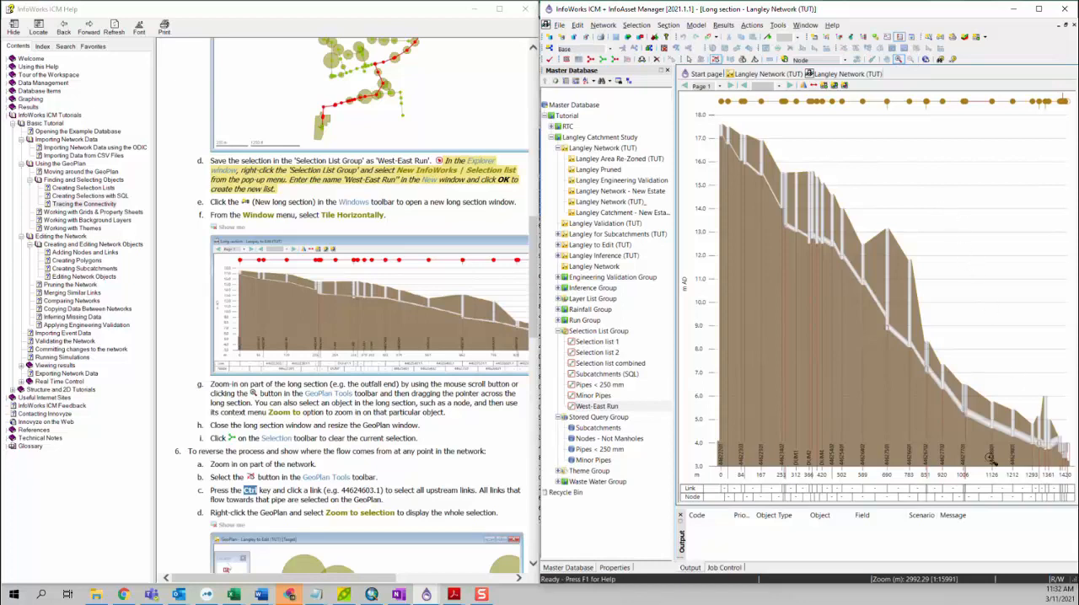
pyautogui.moveTo(987, 325); pyautogui.dragTo(1059, 473)
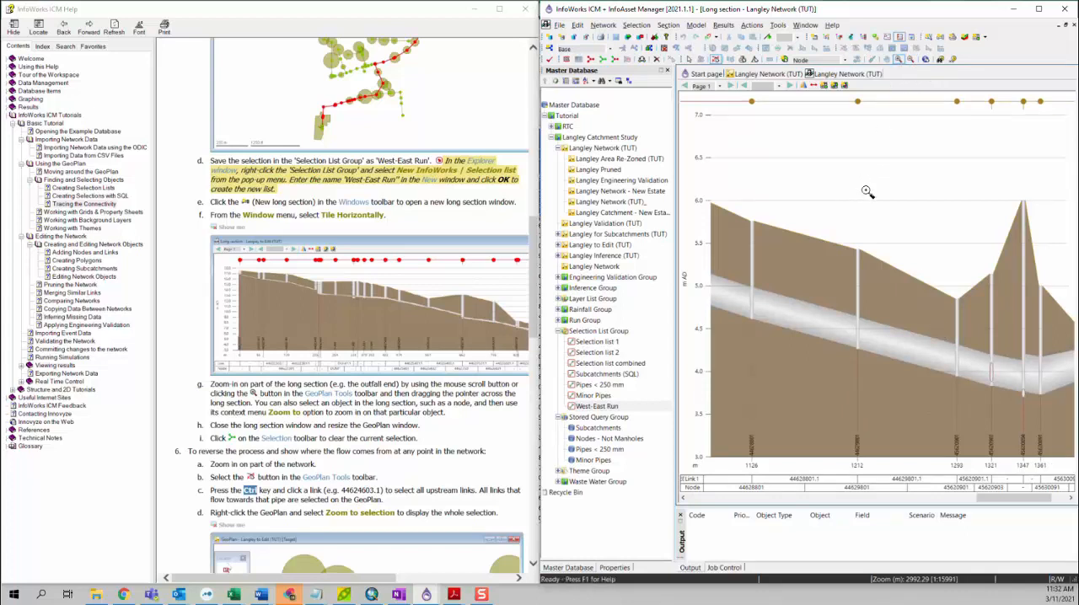
pyautogui.press('Escape')
pyautogui.scroll(-5, 863, 233)
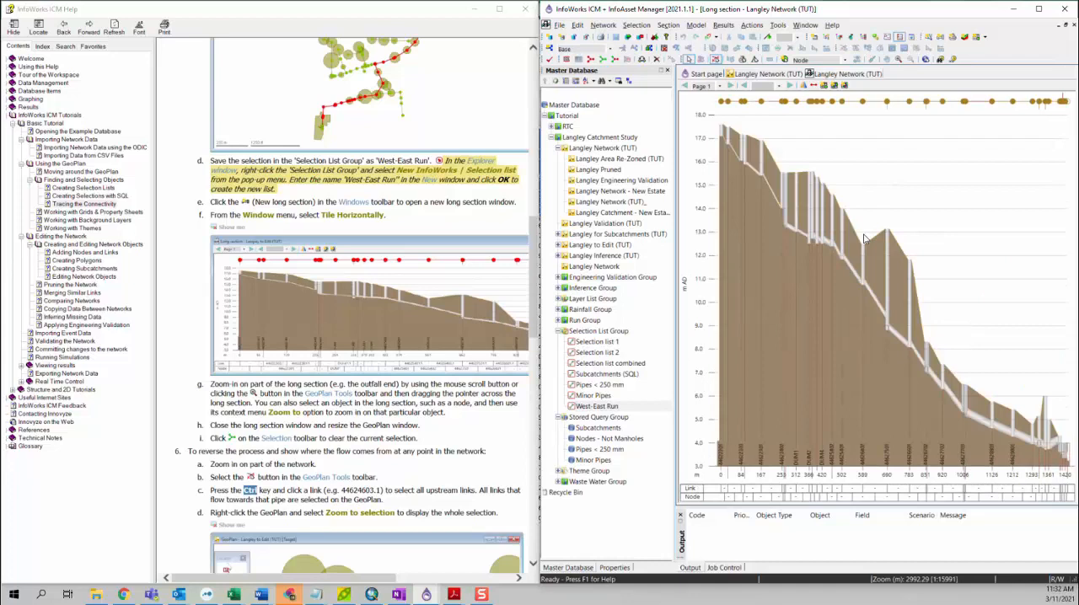
# View the properties of several conduits along the long section, ending with DUM1.1, and close the long section
pyautogui.doubleClick(850, 101)
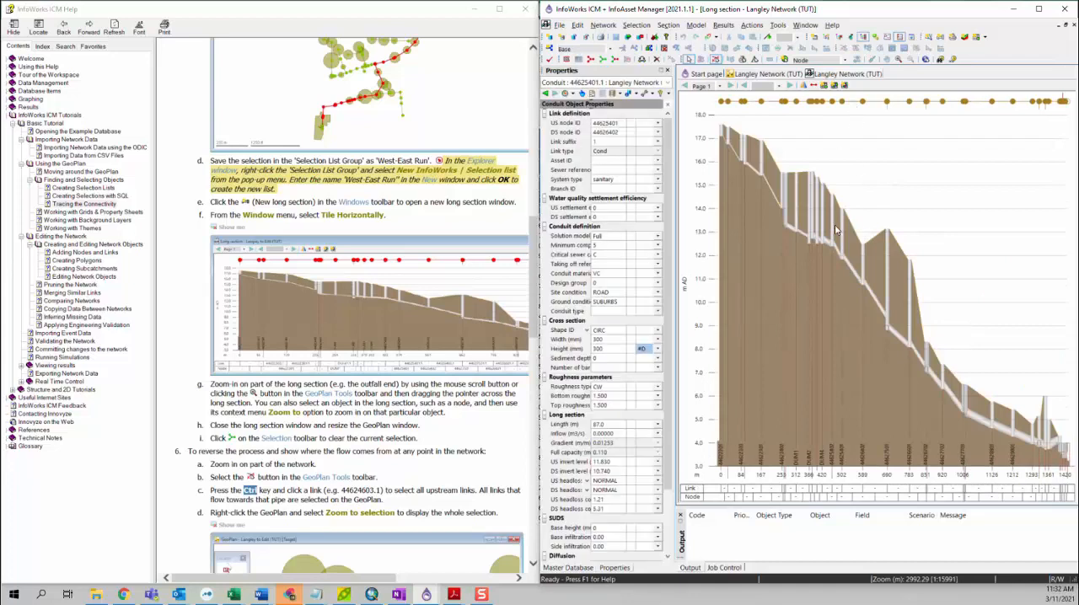
pyautogui.doubleClick(790, 102)
pyautogui.doubleClick(775, 104)
pyautogui.doubleClick(795, 103)
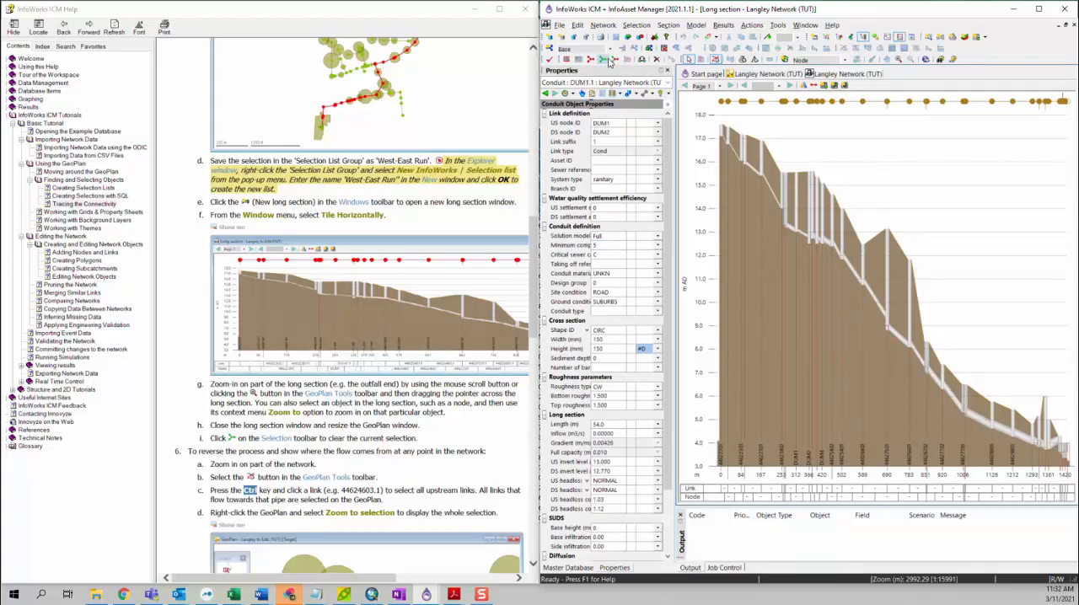
pyautogui.rightClick(852, 76)
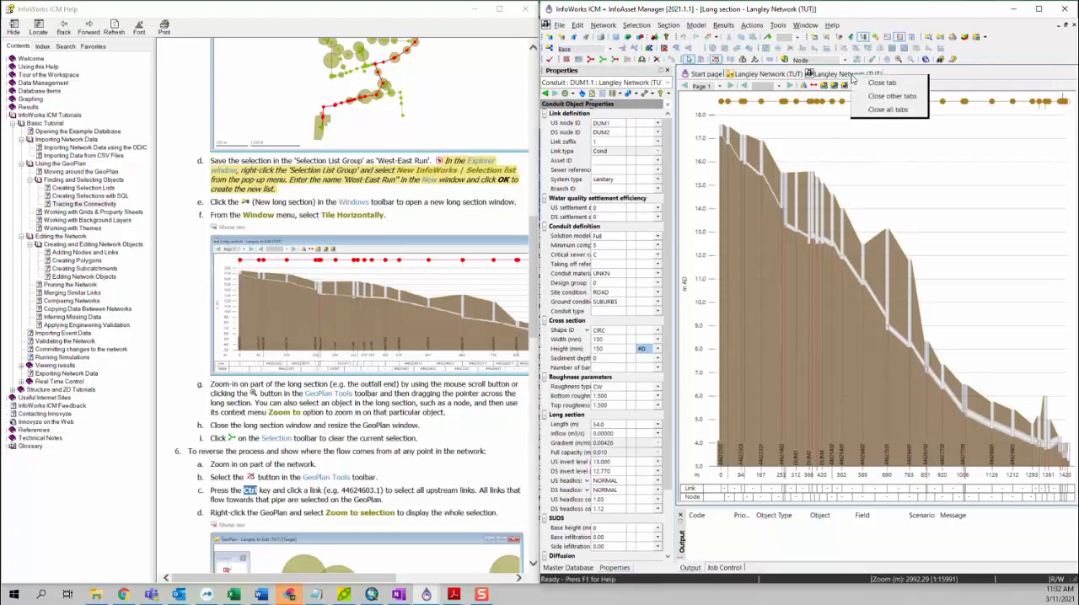
pyautogui.click(855, 82)
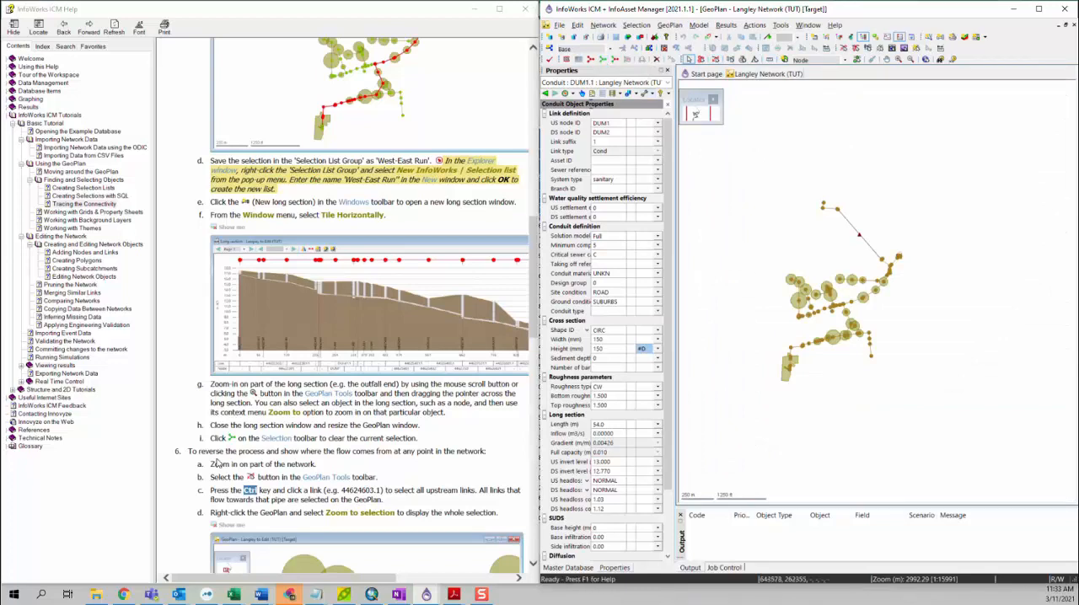
# Trace and select all links upstream of link 44624603.1 in the north-western part of the network
pyautogui.scroll(-3, 218, 463)
pyautogui.scroll(-6, 204, 382)
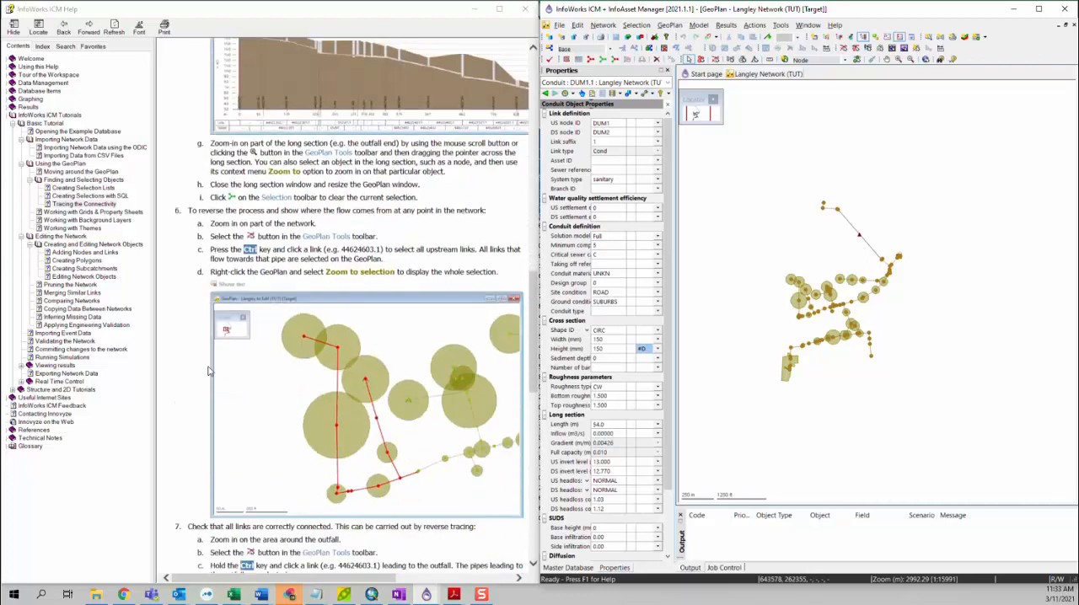
pyautogui.scroll(-3, 209, 319)
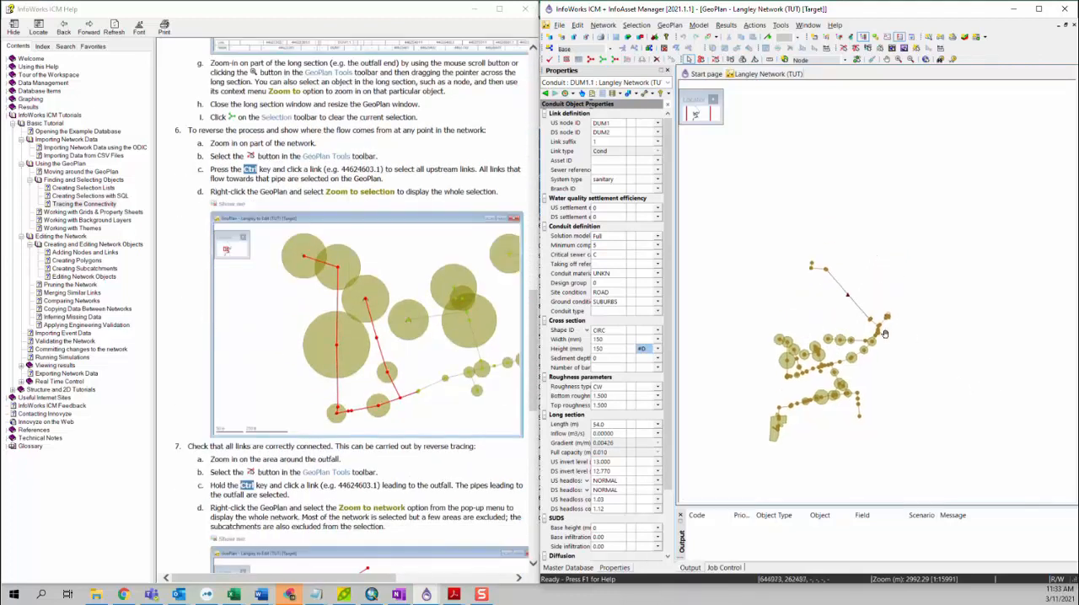
pyautogui.moveTo(898, 281); pyautogui.dragTo(887, 341)
pyautogui.moveTo(809, 404); pyautogui.dragTo(843, 375)
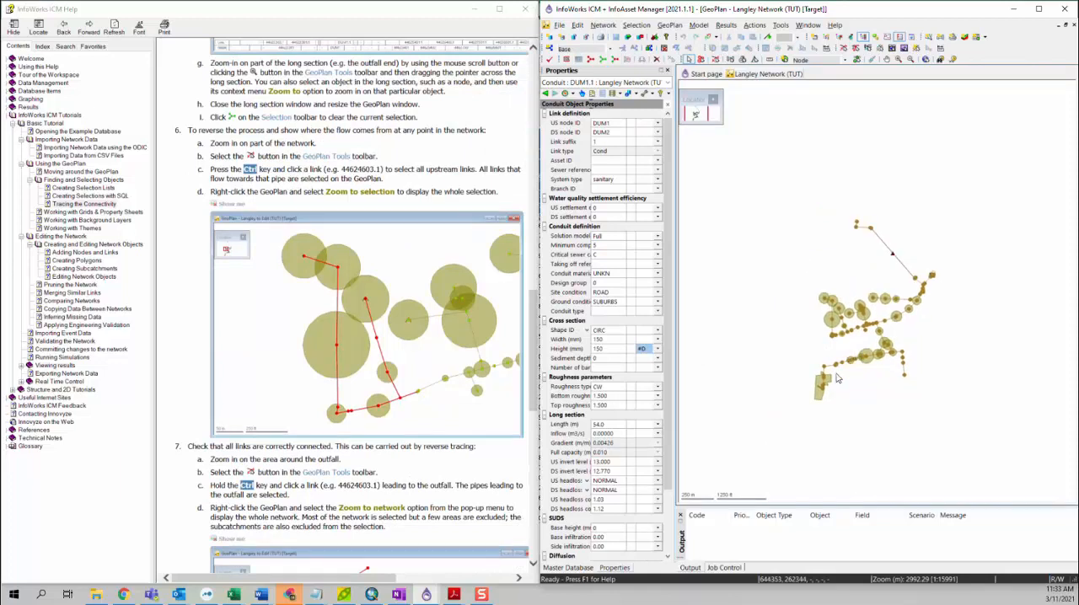
pyautogui.scroll(8, 852, 323)
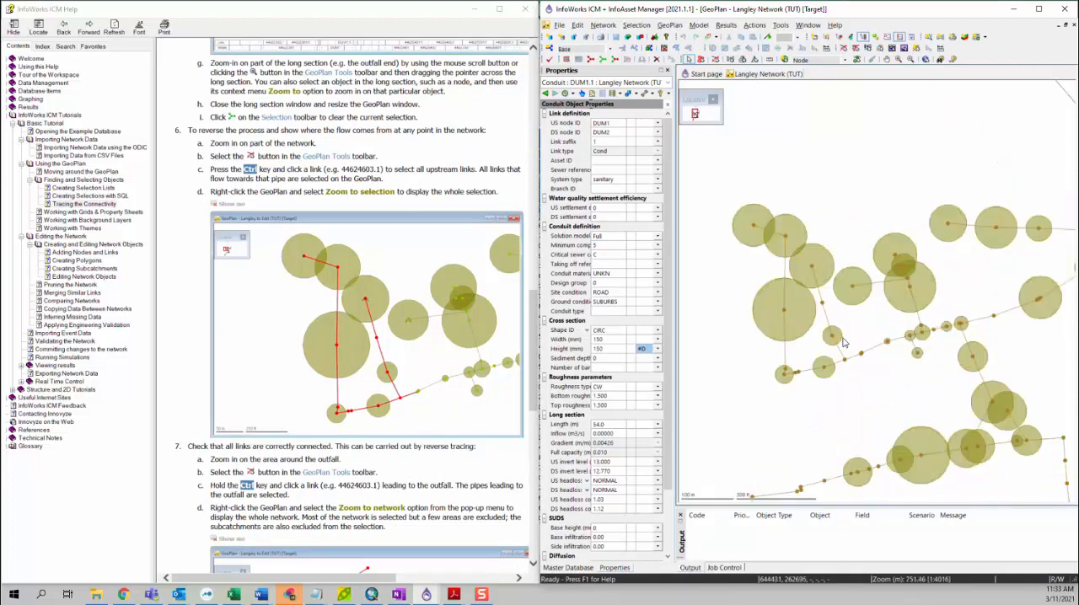
pyautogui.moveTo(917, 413); pyautogui.dragTo(940, 392)
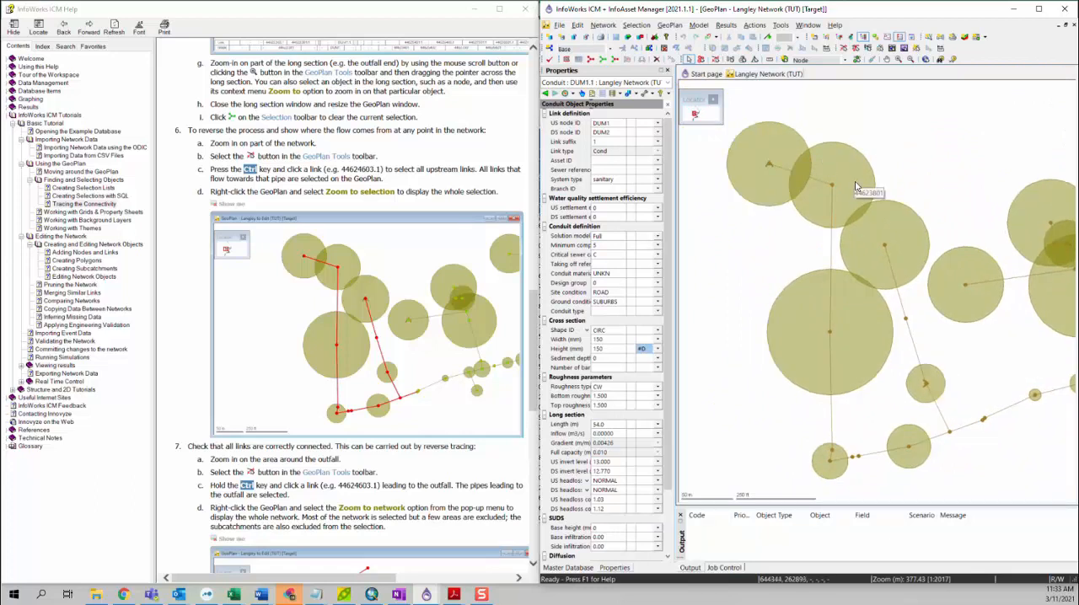
pyautogui.click(715, 61)
pyautogui.keyDown('ctrl'); pyautogui.click(968, 431); pyautogui.keyUp('ctrl')
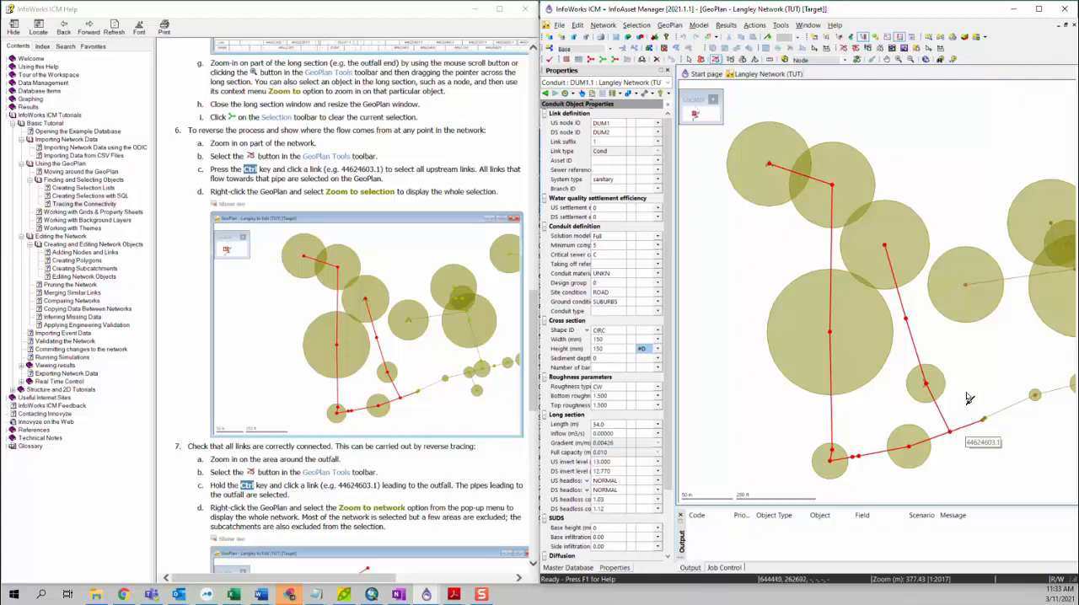
# Fit the GeoPlan view to the extent of the traced upstream selection
pyautogui.scroll(-3, 952, 362)
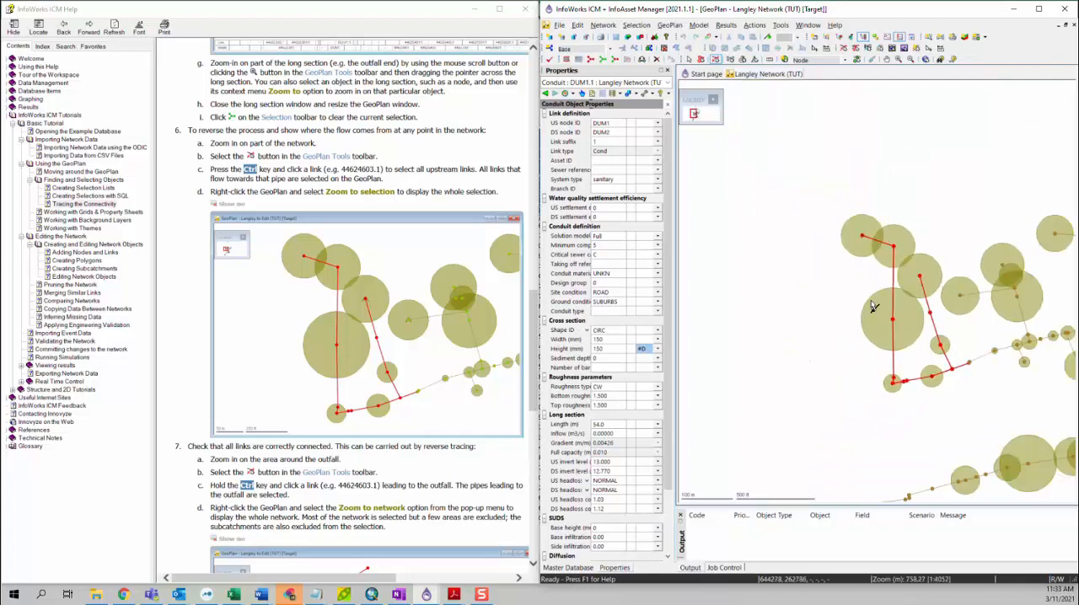
pyautogui.moveTo(930, 355); pyautogui.dragTo(844, 351)
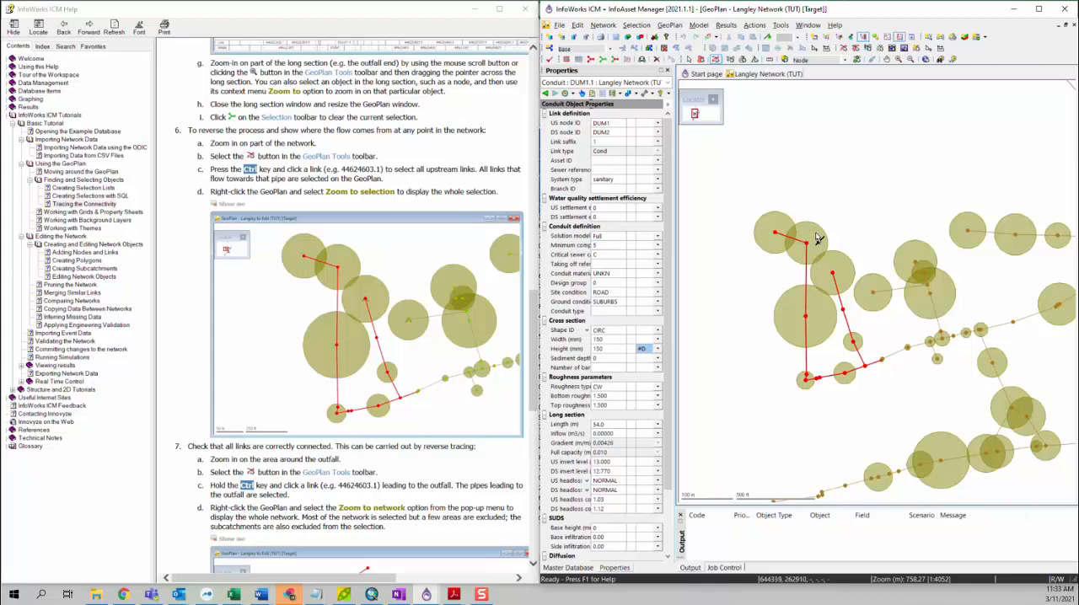
pyautogui.rightClick(789, 160)
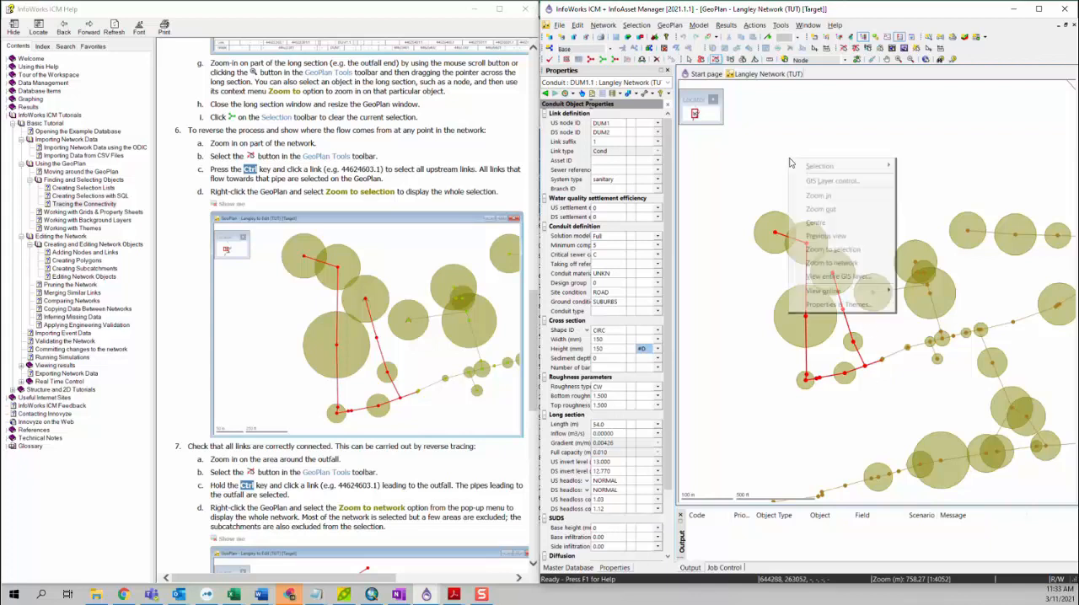
pyautogui.click(834, 250)
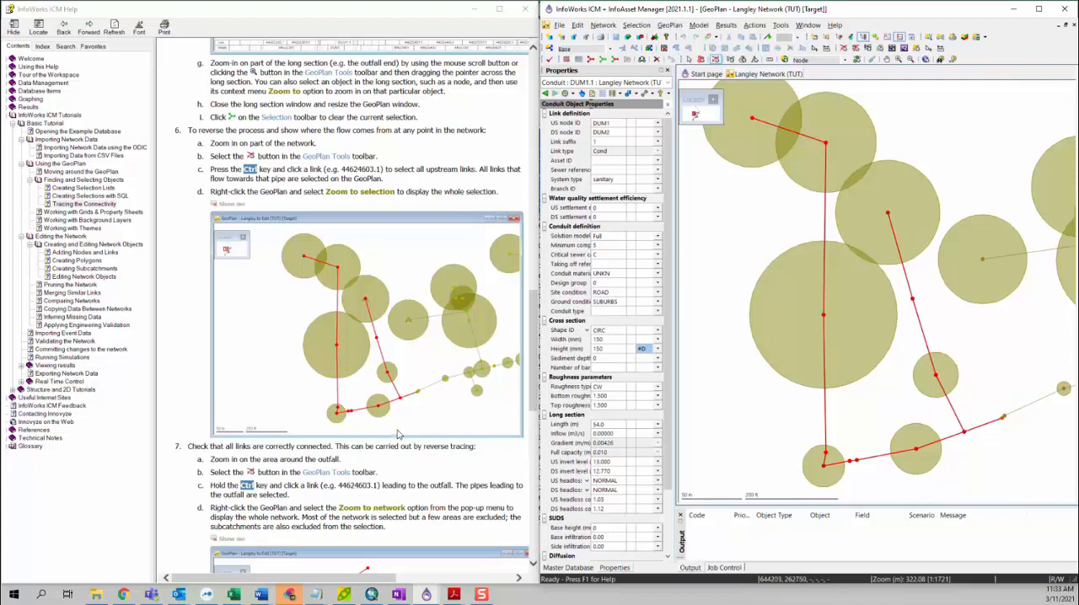
# Trace and select all links upstream of the last link leading to the outfall
pyautogui.scroll(-5, 398, 433)
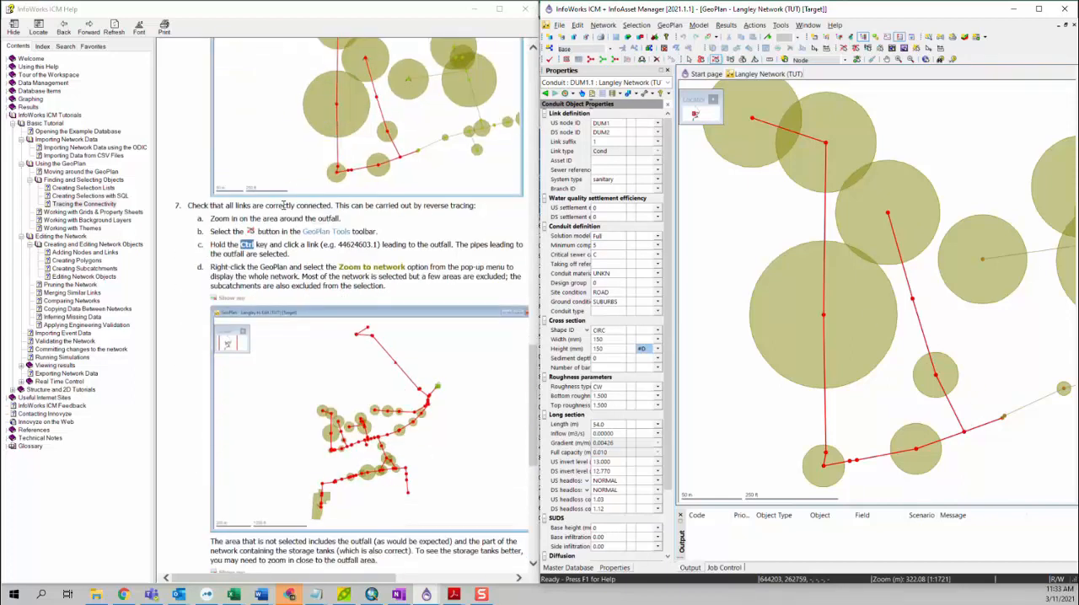
pyautogui.scroll(5, 362, 338)
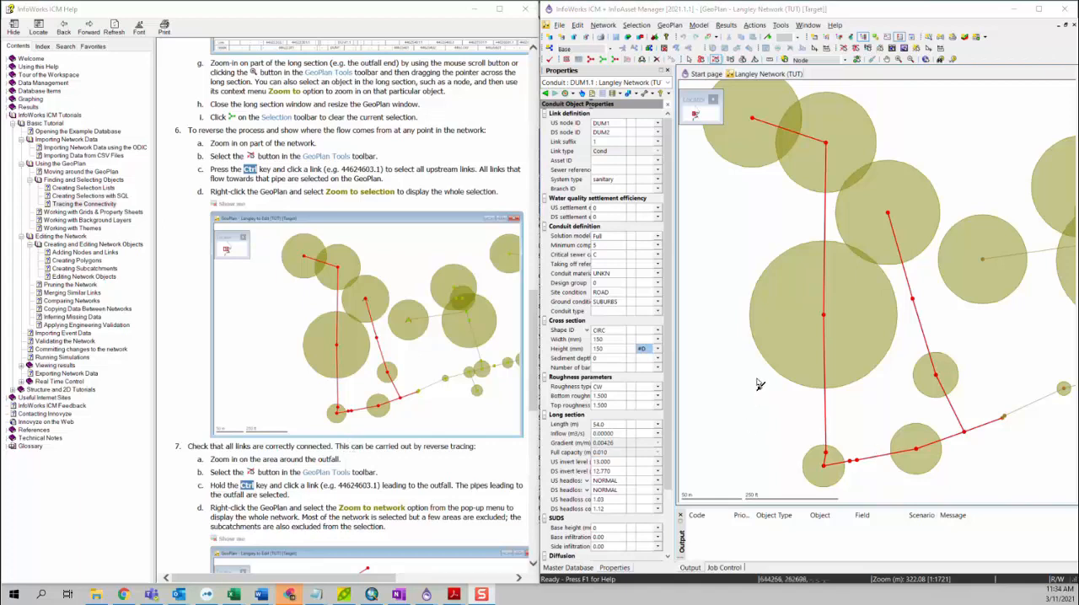
pyautogui.rightClick(744, 317)
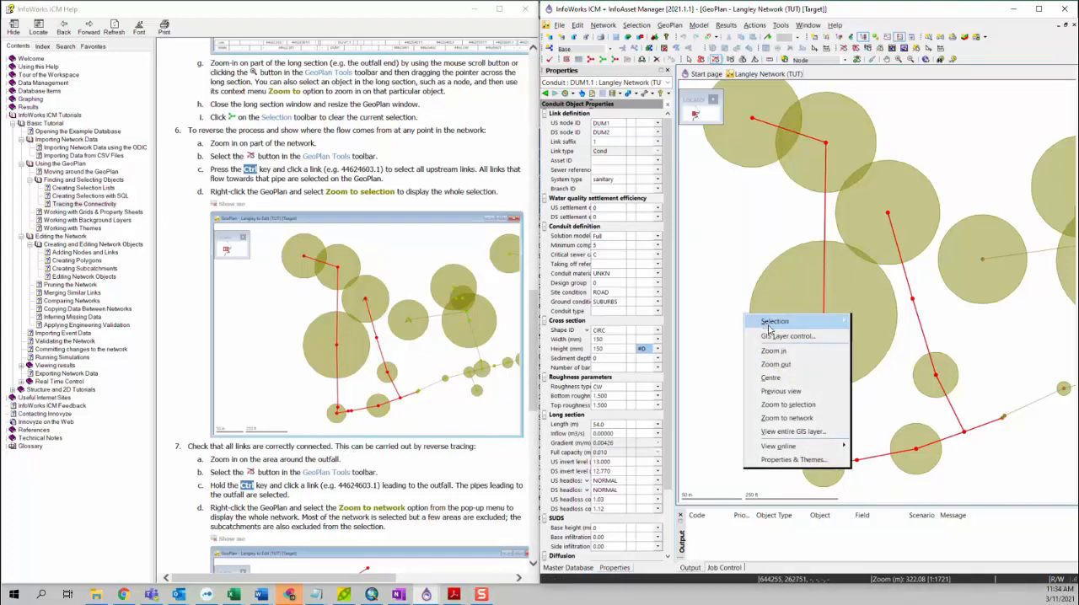
pyautogui.click(788, 419)
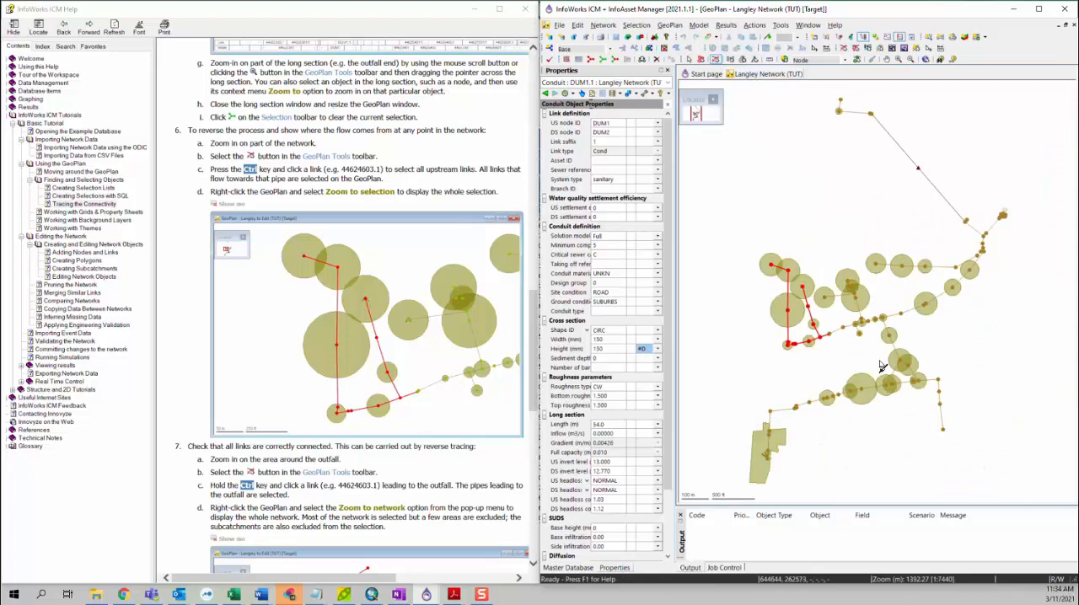
pyautogui.moveTo(1017, 203); pyautogui.dragTo(1007, 217)
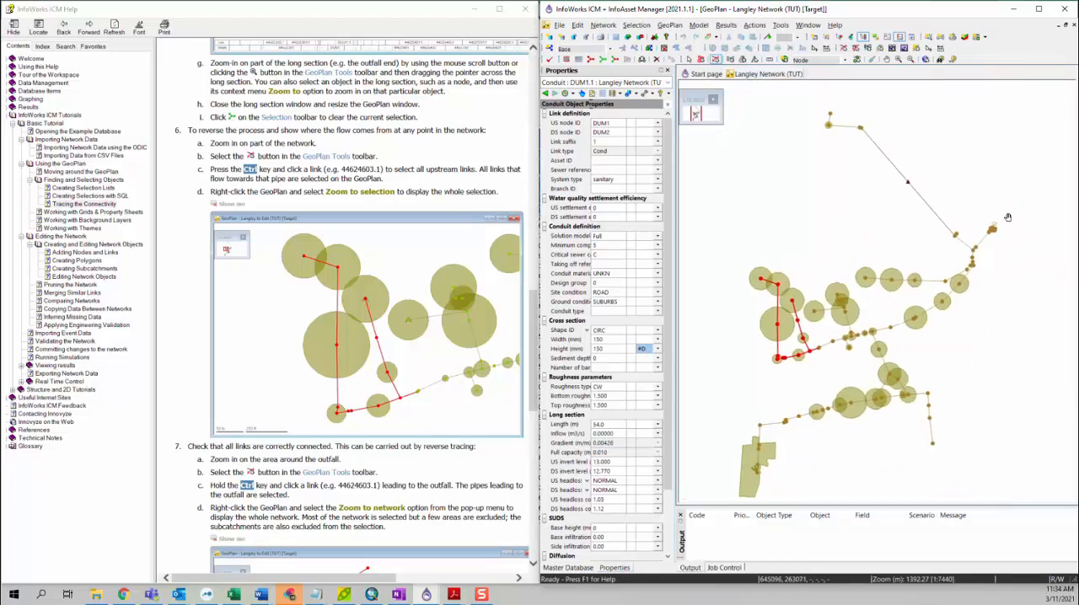
pyautogui.scroll(8, 950, 275)
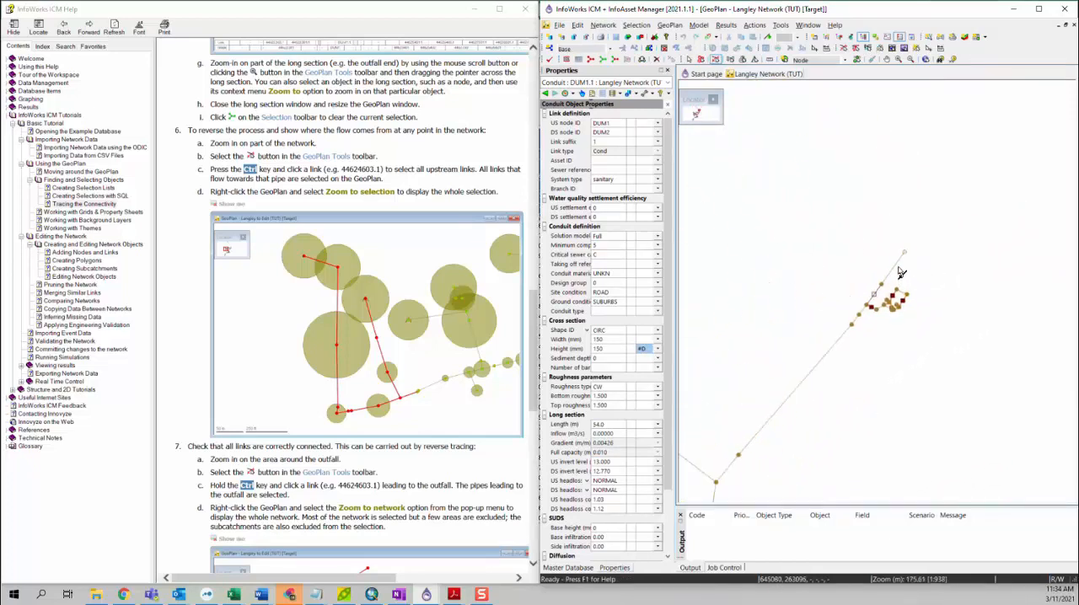
pyautogui.scroll(2, 900, 272)
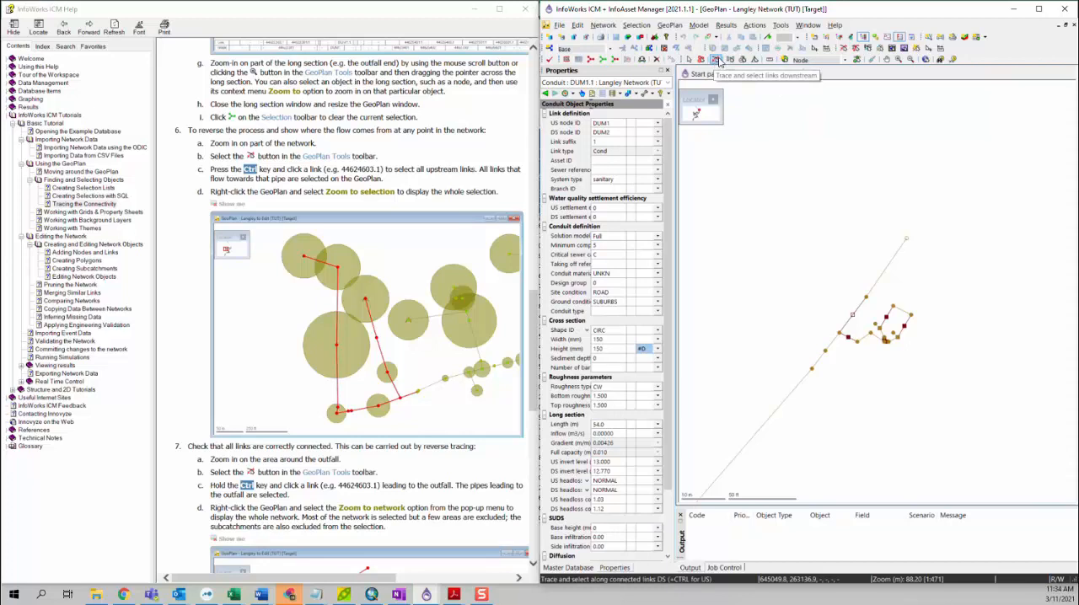
pyautogui.click(716, 59)
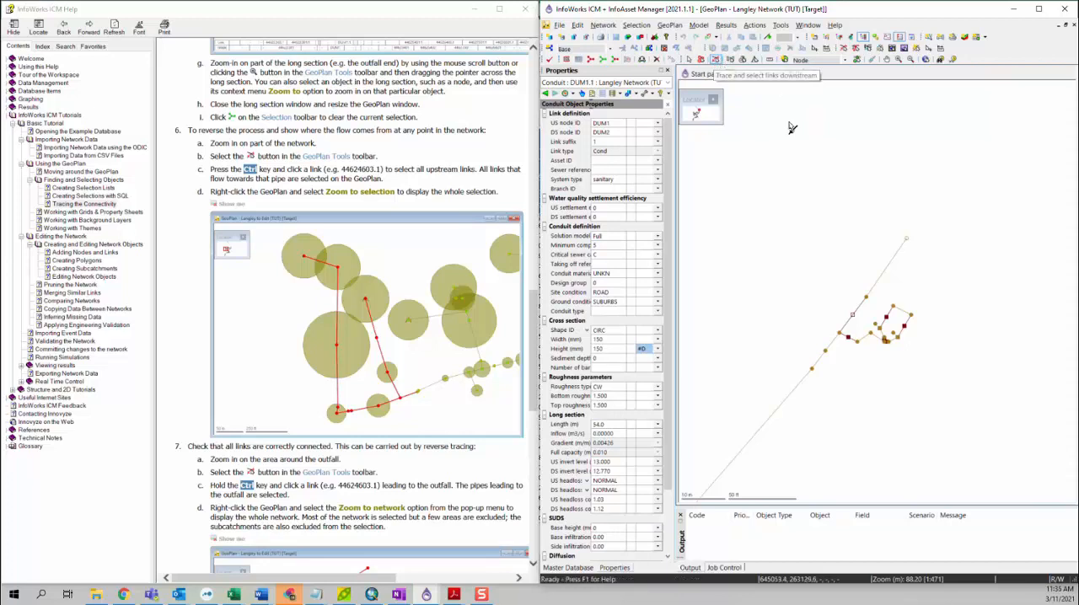
pyautogui.click(892, 264)
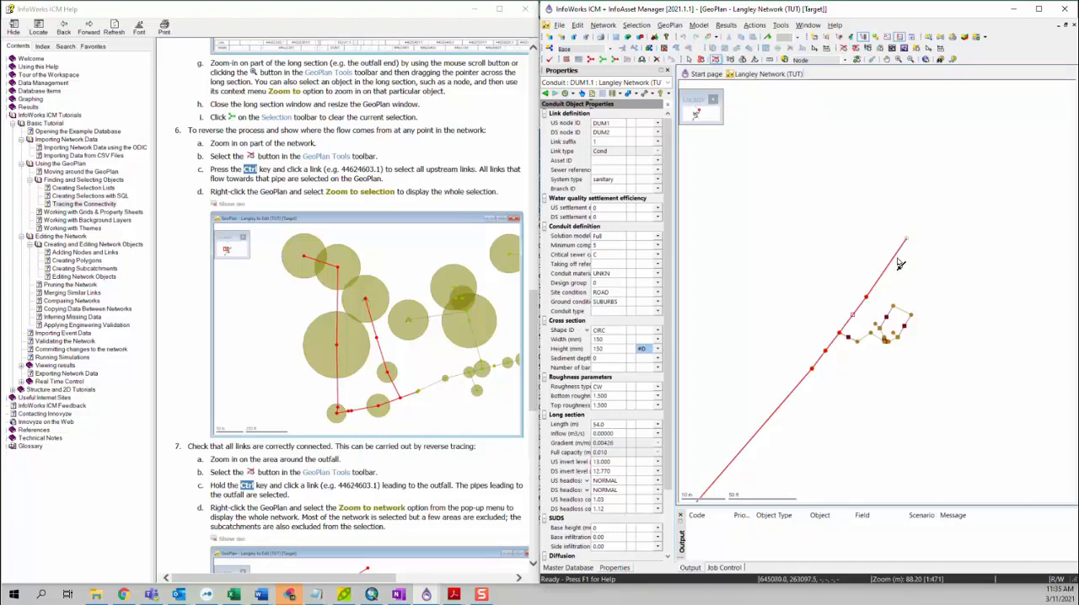
# Examine the whole network on the GeoPlan for links left out of the upstream trace from the outfall
pyautogui.scroll(-2, 899, 264)
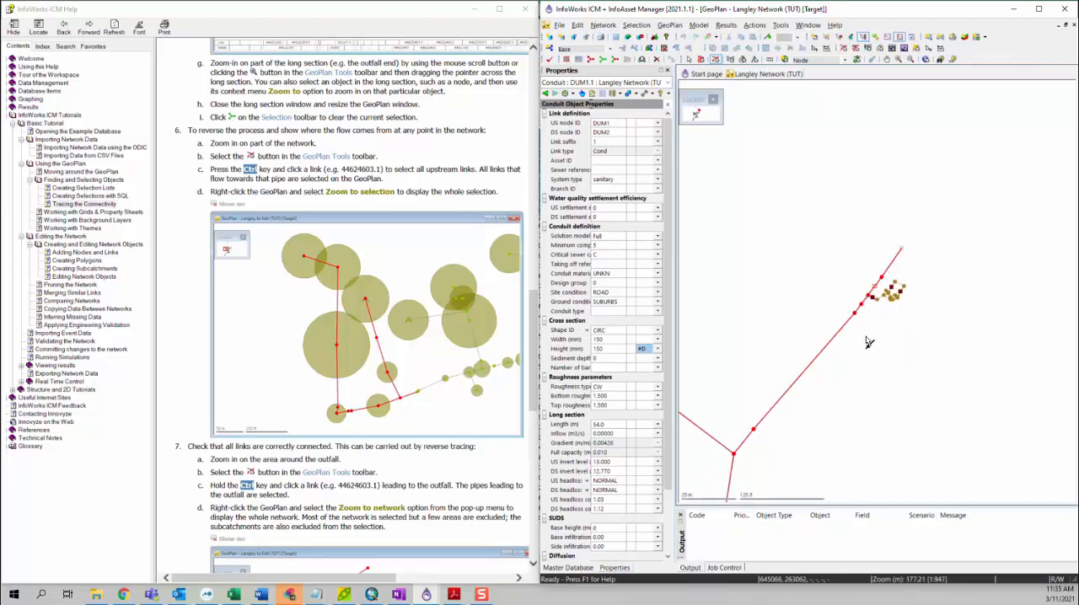
pyautogui.moveTo(868, 341); pyautogui.dragTo(926, 315)
pyautogui.scroll(-3, 929, 291)
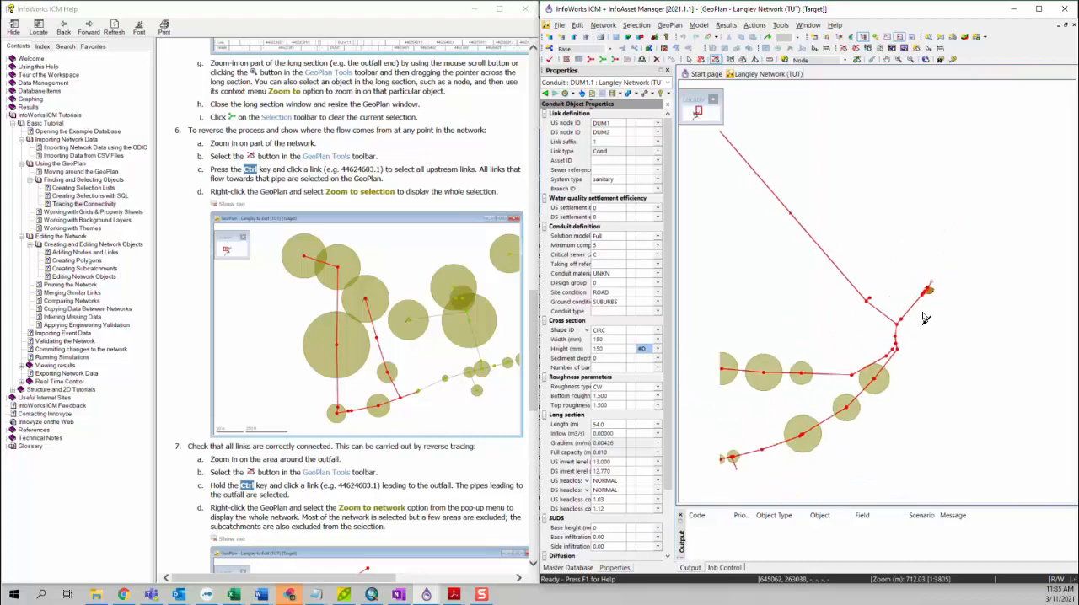
pyautogui.moveTo(909, 367); pyautogui.dragTo(920, 274)
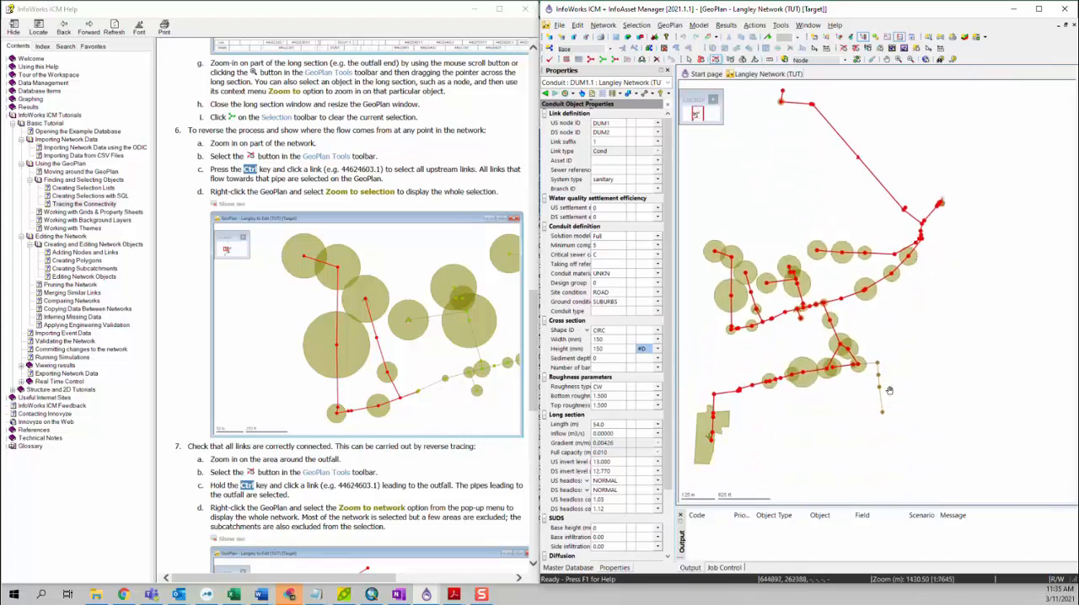
pyautogui.moveTo(890, 391); pyautogui.dragTo(869, 361)
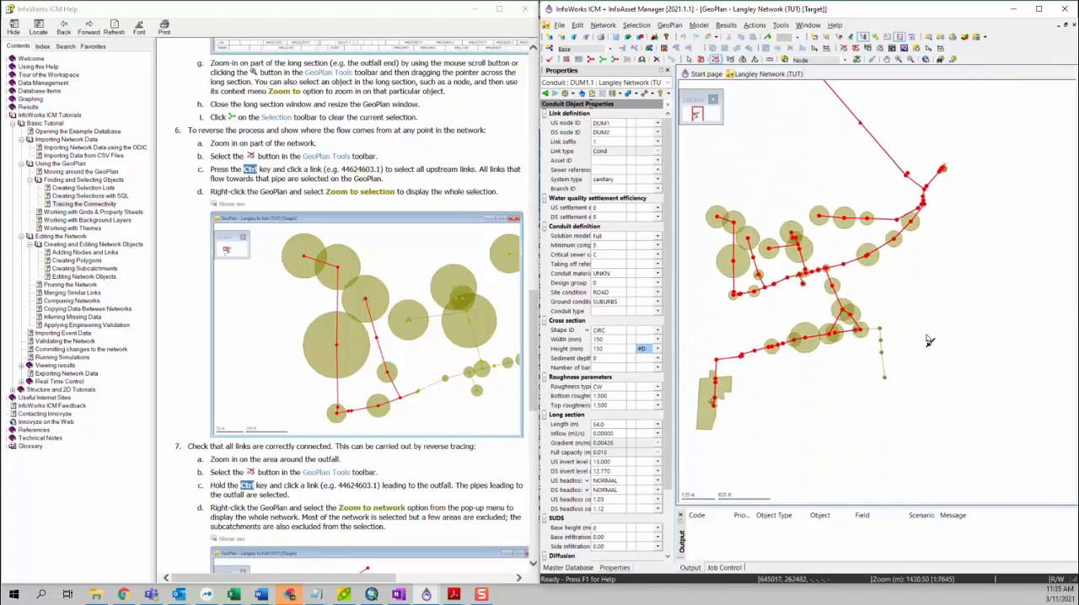
# Inspect the storage tank area beside the outfall and the south-eastern branch for unselected links, and check them against the tutorial's reverse-trace figures
pyautogui.scroll(1, 947, 172)
pyautogui.scroll(1, 947, 172)
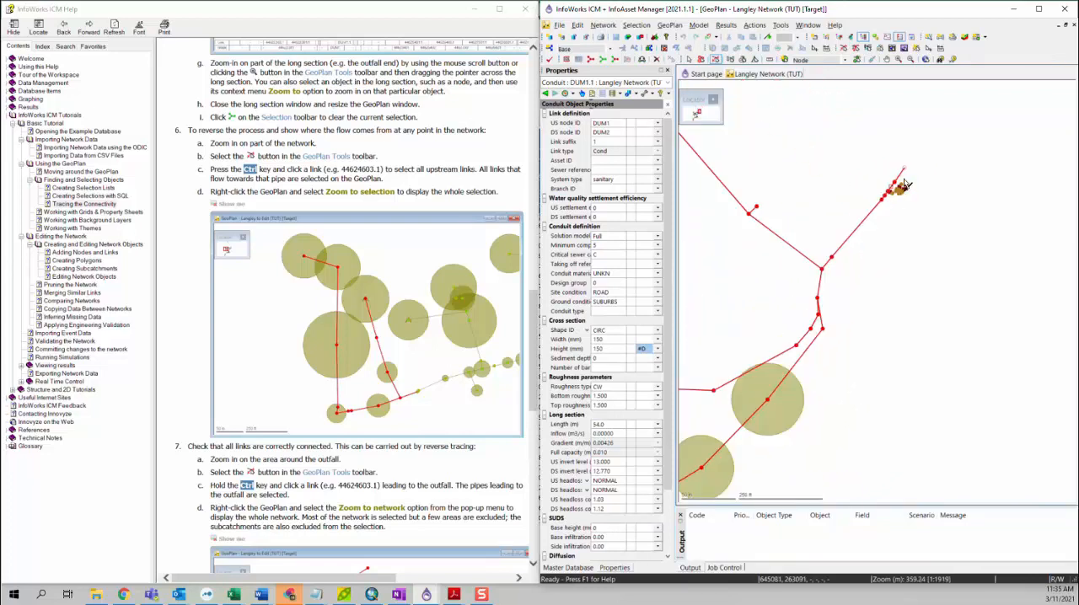
pyautogui.scroll(4, 896, 199)
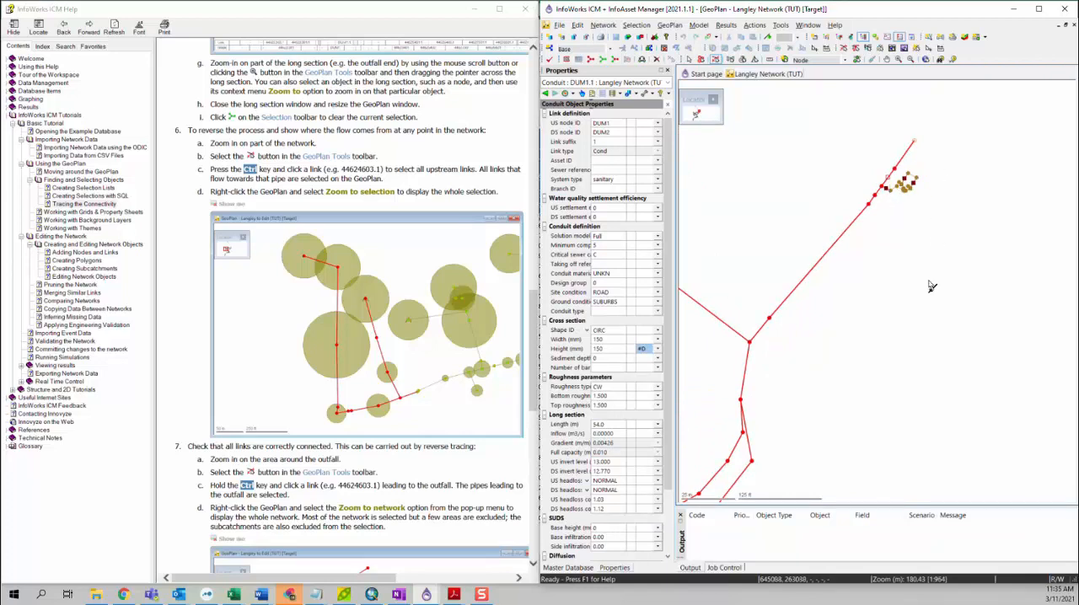
pyautogui.moveTo(892, 302); pyautogui.dragTo(934, 245)
pyautogui.scroll(-4, 961, 232)
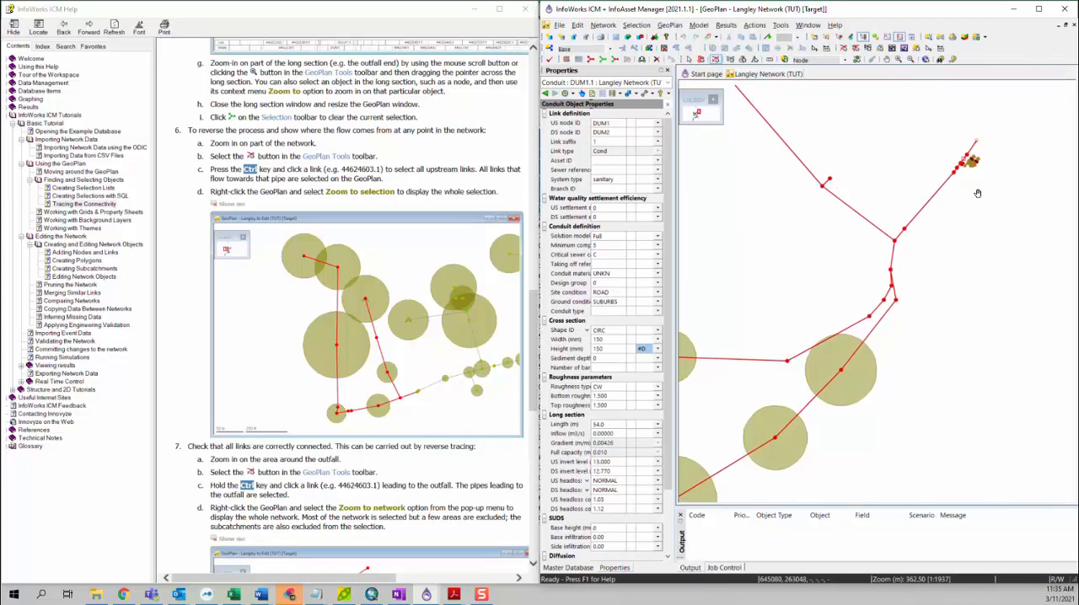
pyautogui.moveTo(893, 328); pyautogui.dragTo(949, 225)
pyautogui.scroll(-4, 948, 226)
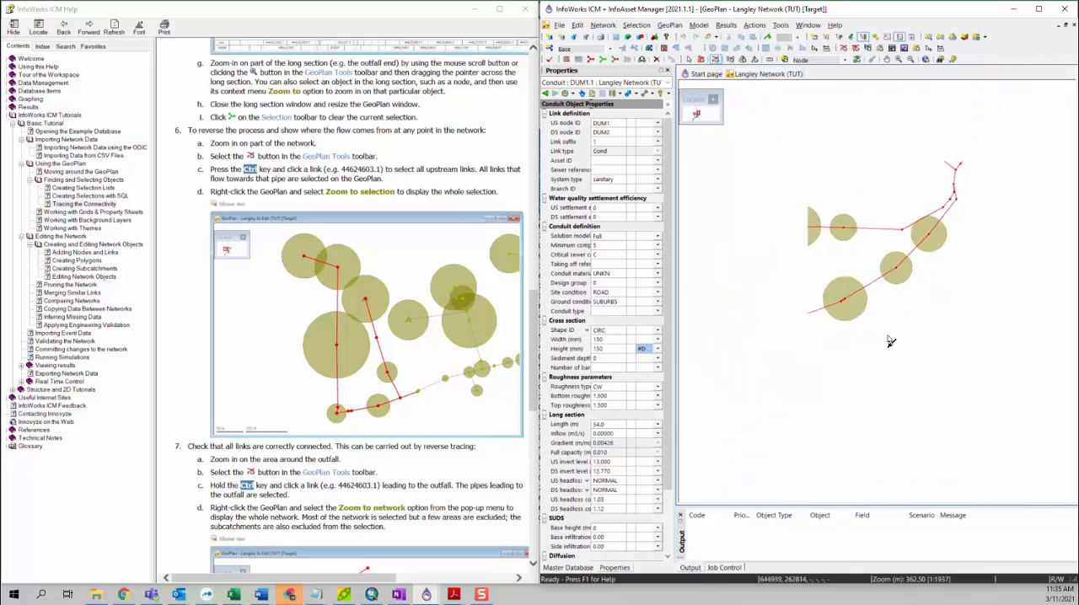
pyautogui.moveTo(819, 346); pyautogui.dragTo(856, 234)
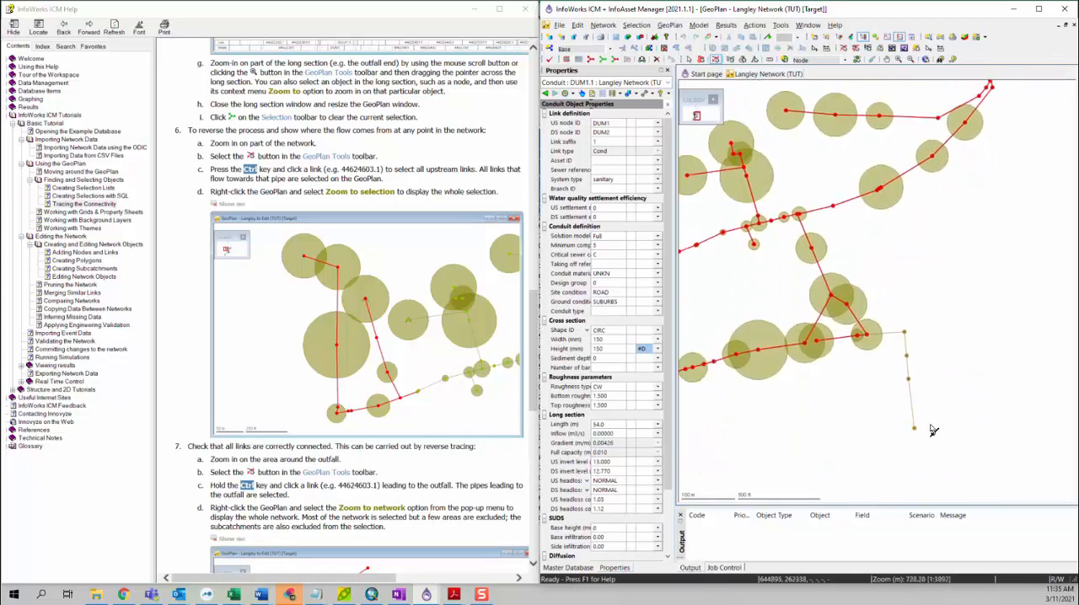
pyautogui.scroll(-10, 486, 467)
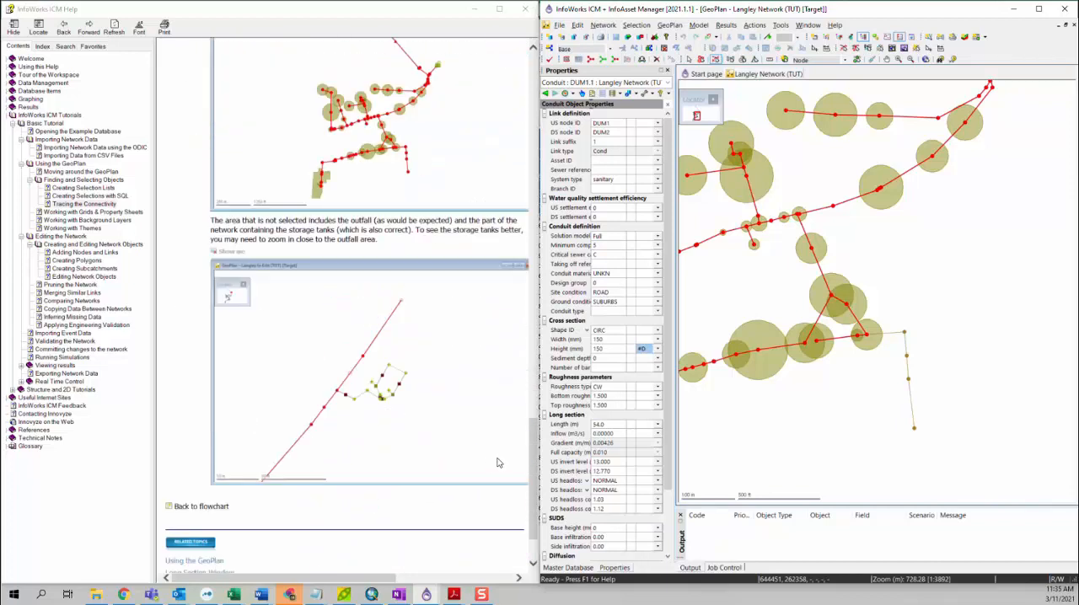